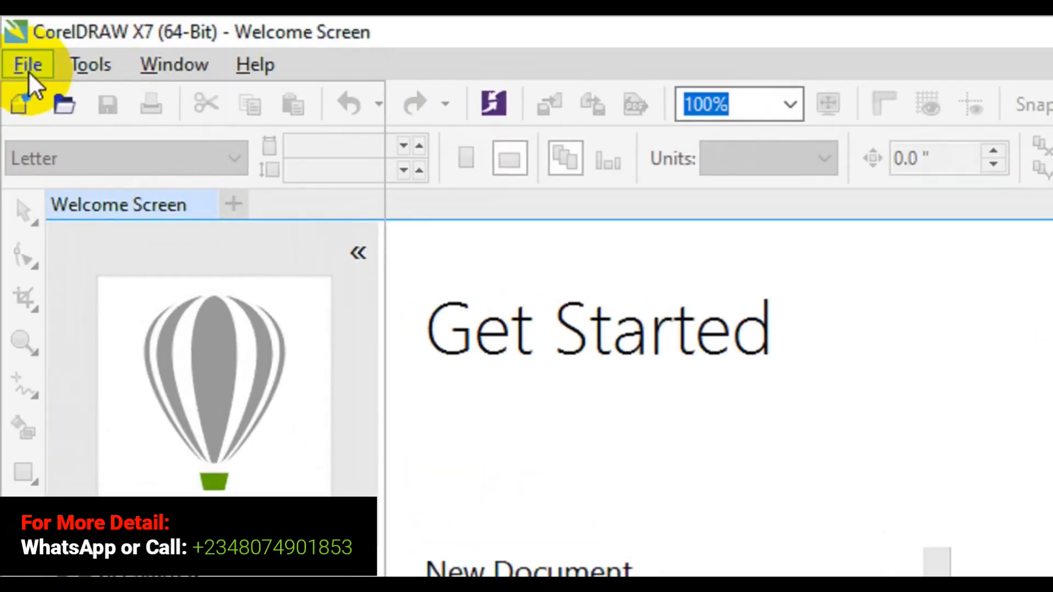
Start a new document and name it "calendar number".
{"action": "left_click", "coordinate": [28, 68]}
{"action": "left_click", "coordinate": [94, 107]}
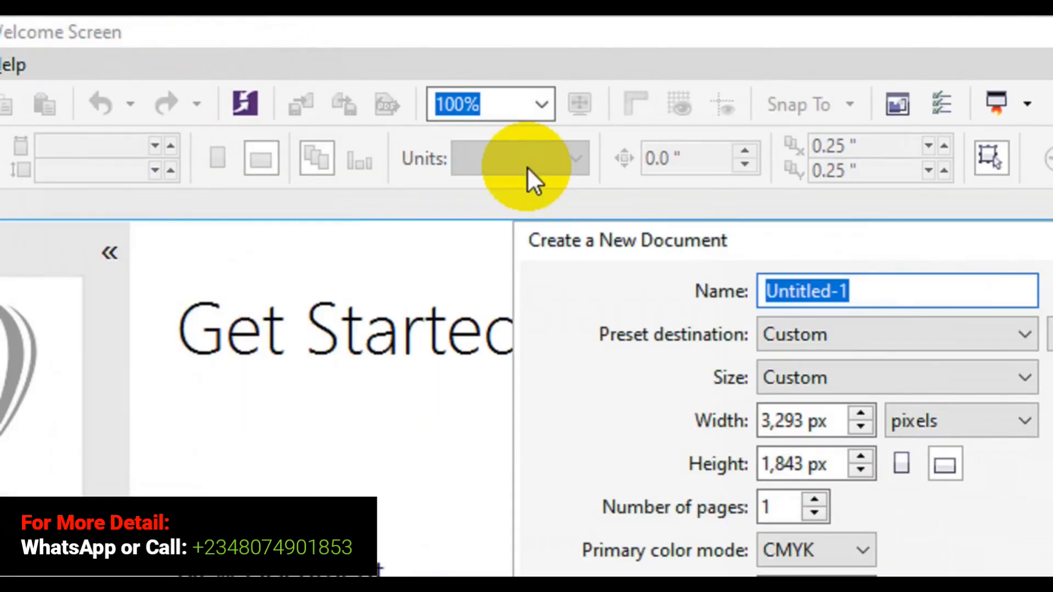
{"action": "left_click", "coordinate": [881, 294]}
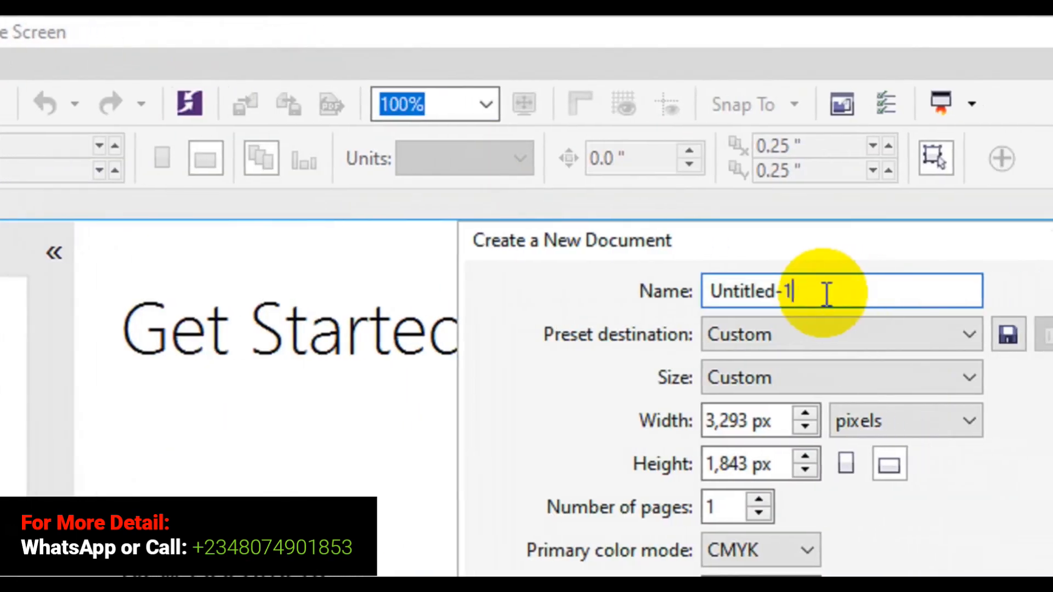
{"action": "key", "text": "BackSpace"}
{"action": "key", "text": "BackSpace"}
{"action": "key", "text": "BackSpace"}
{"action": "key", "text": "BackSpace"}
{"action": "key", "text": "BackSpace"}
{"action": "key", "text": "BackSpace"}
{"action": "key", "text": "BackSpace"}
{"action": "key", "text": "BackSpace"}
{"action": "key", "text": "BackSpace"}
{"action": "key", "text": "BackSpace"}
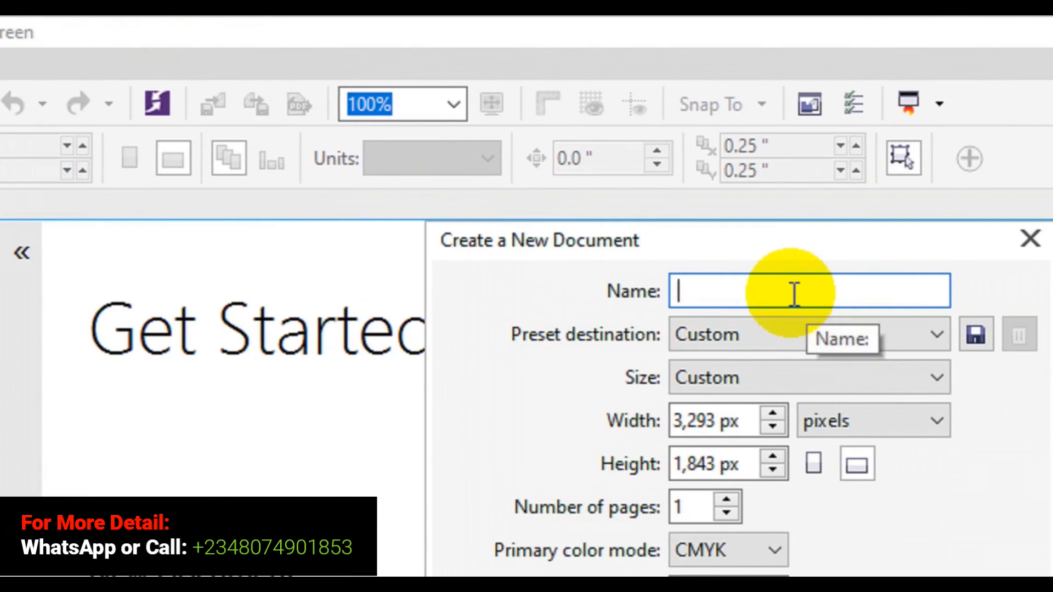
{"action": "type", "text": "calendar n"}
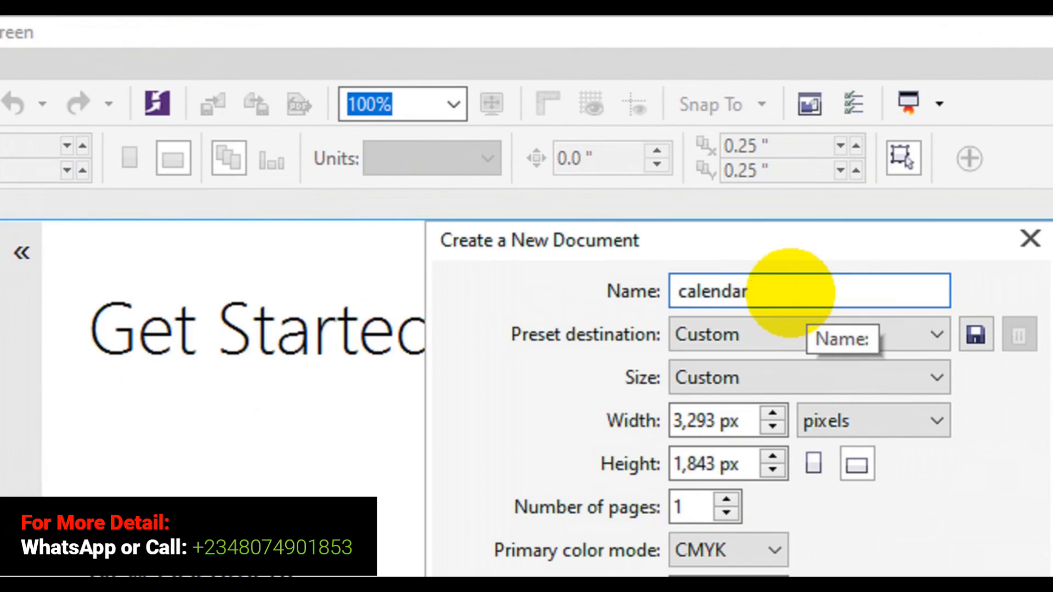
{"action": "type", "text": "umber"}
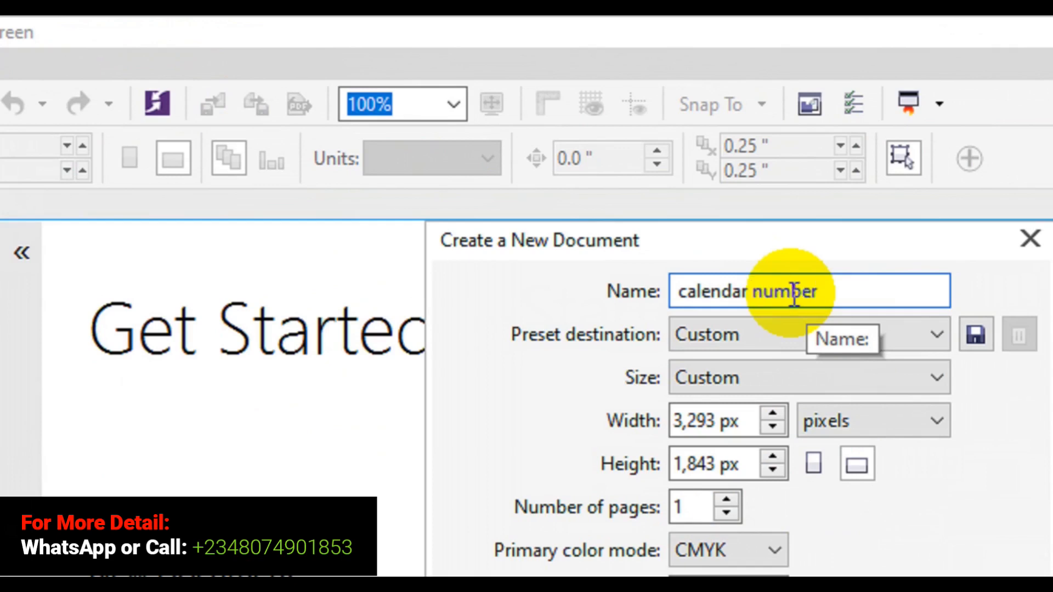
Create the document at A4 size and switch its page to landscape orientation.
{"action": "left_click", "coordinate": [895, 388]}
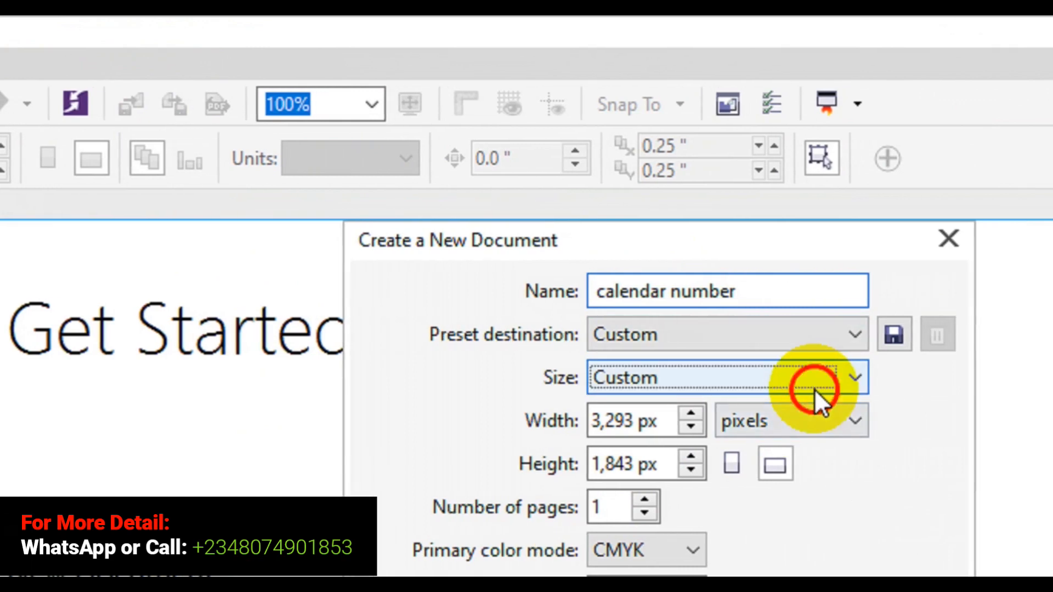
{"action": "left_click", "coordinate": [815, 388]}
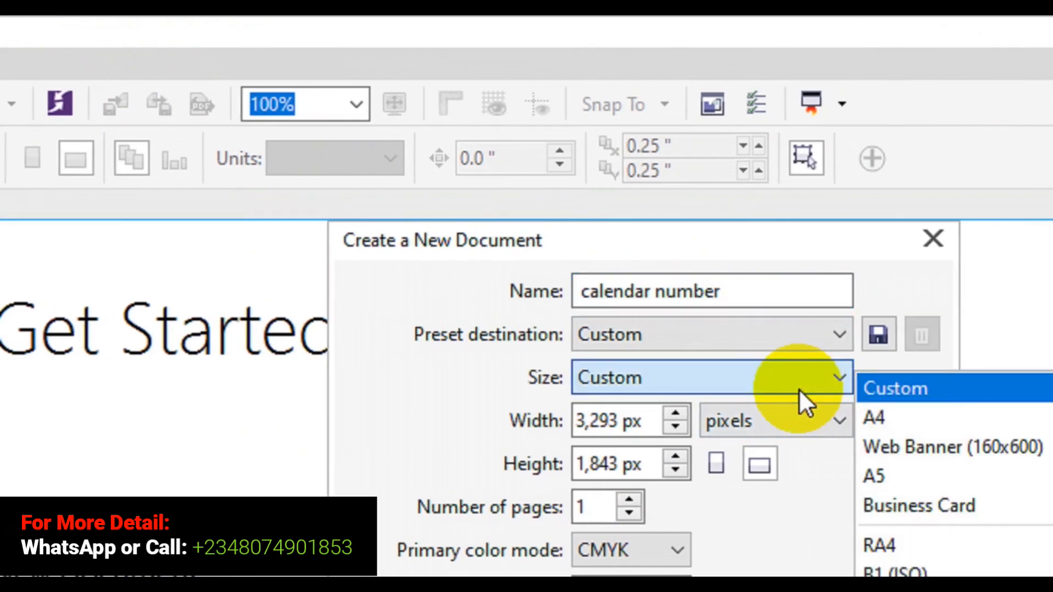
{"action": "left_click", "coordinate": [836, 423]}
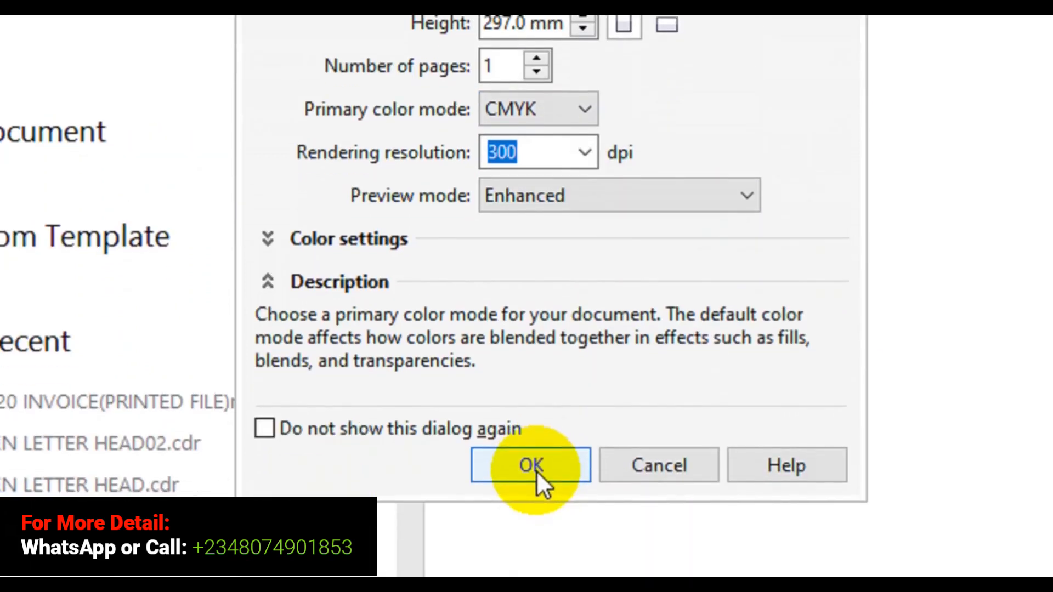
{"action": "left_click", "coordinate": [536, 494]}
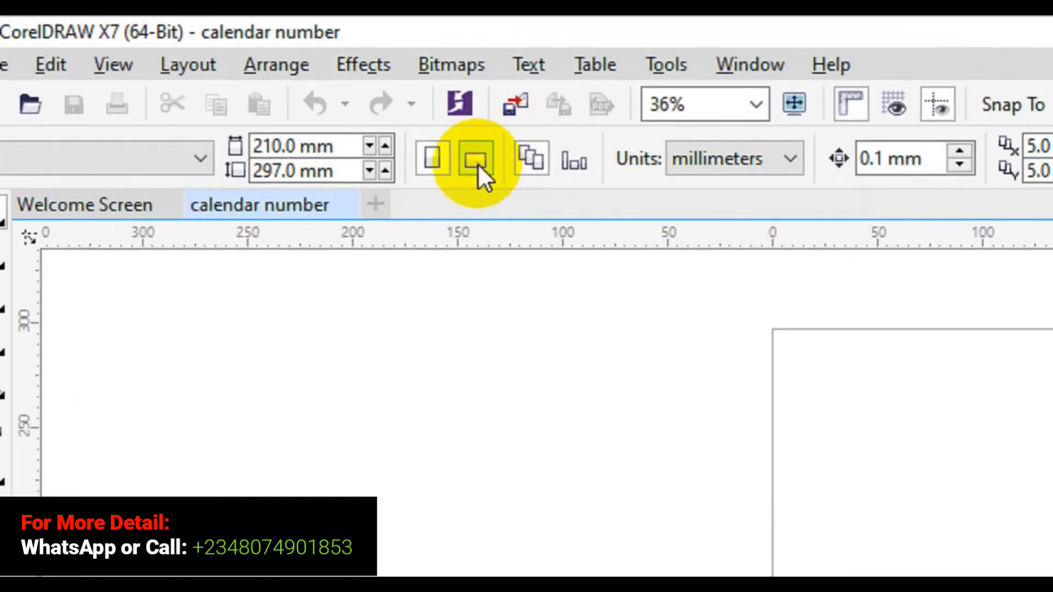
{"action": "left_click", "coordinate": [478, 161]}
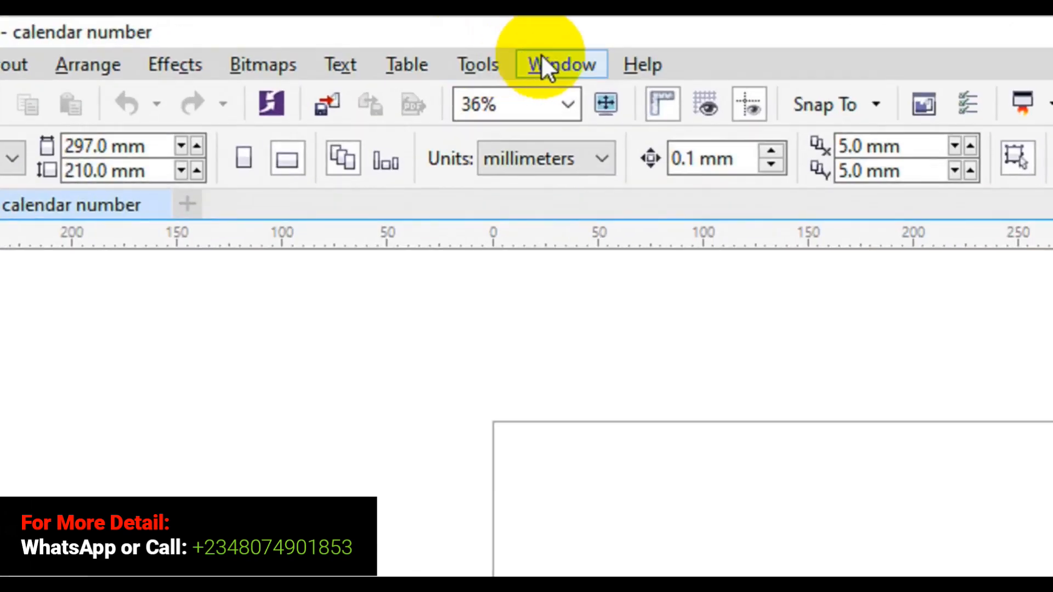
Run the CreateCalendar macro from the CalendarWizard (CalendarWizard.gms) project.
{"action": "left_click", "coordinate": [480, 54]}
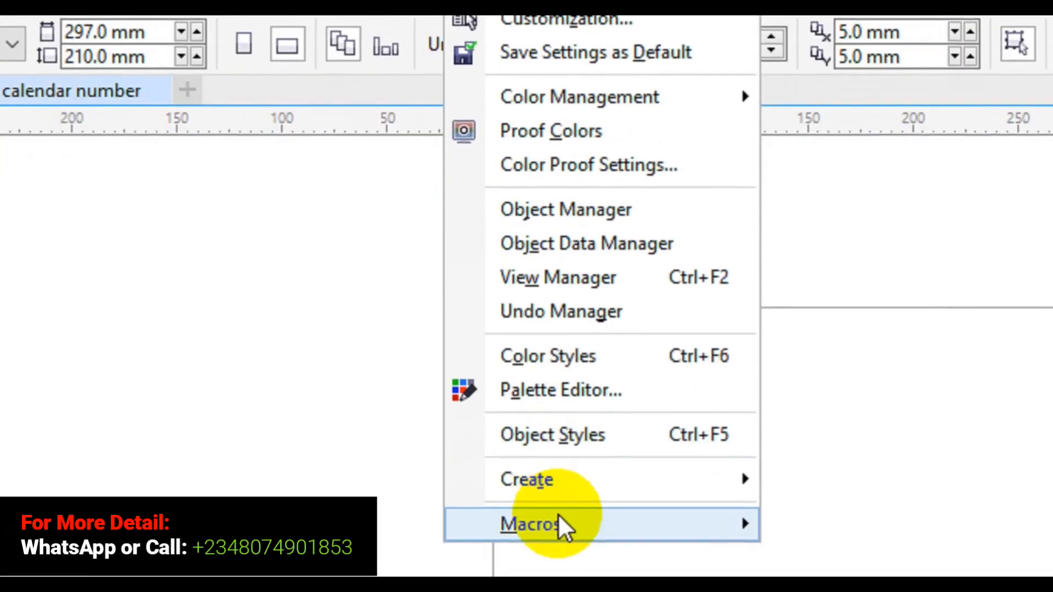
{"action": "mouse_move", "coordinate": [565, 510]}
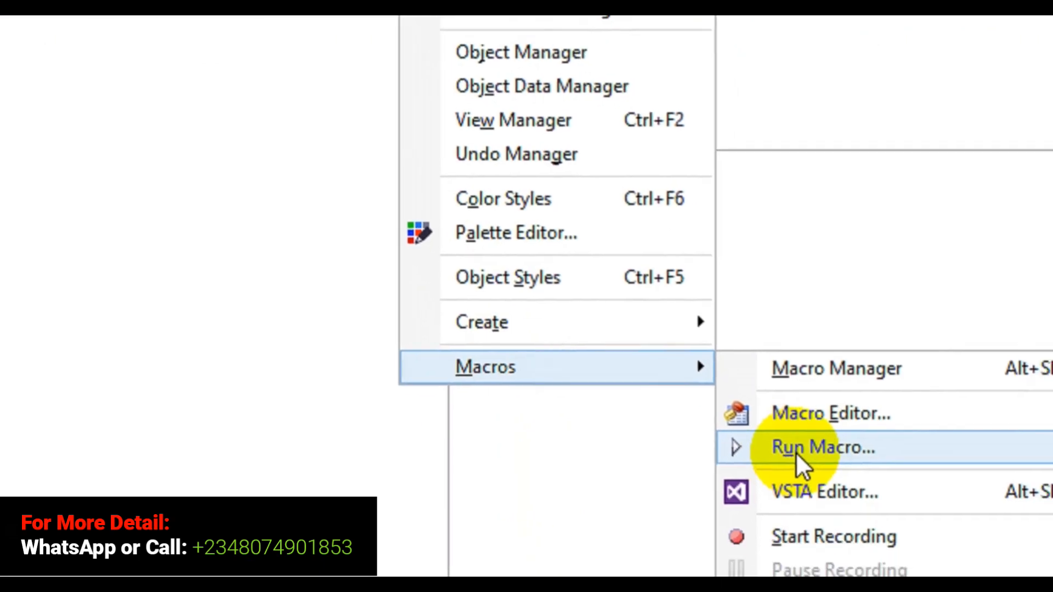
{"action": "left_click", "coordinate": [791, 438]}
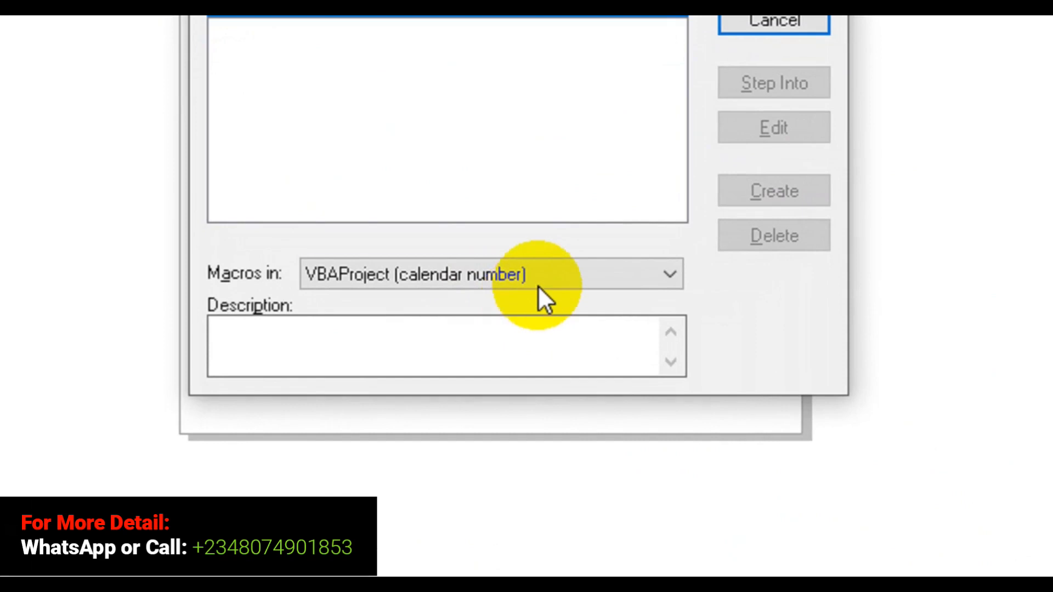
{"action": "left_click", "coordinate": [539, 280]}
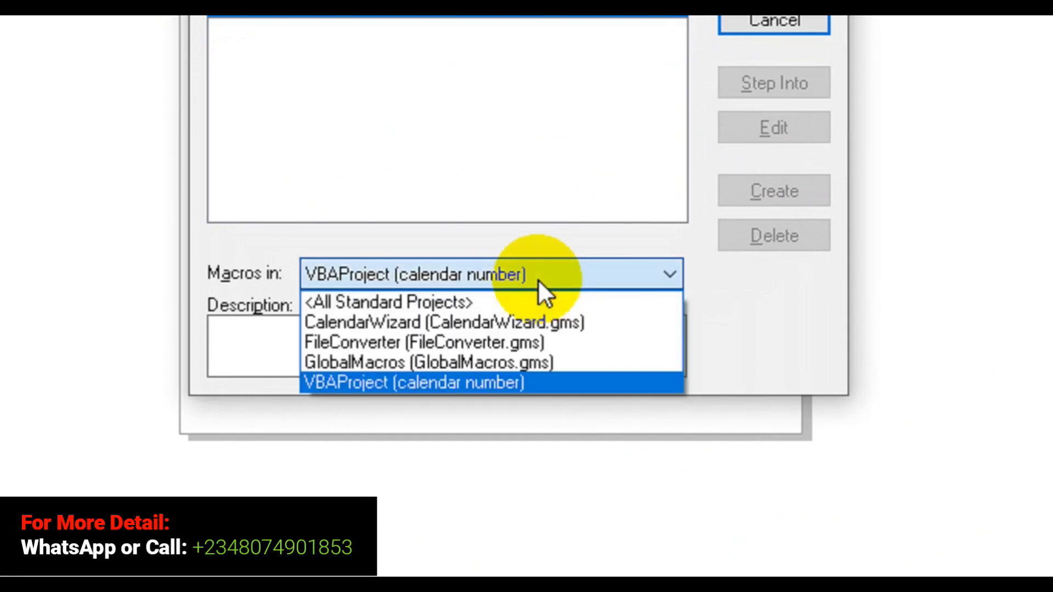
{"action": "left_click", "coordinate": [497, 319]}
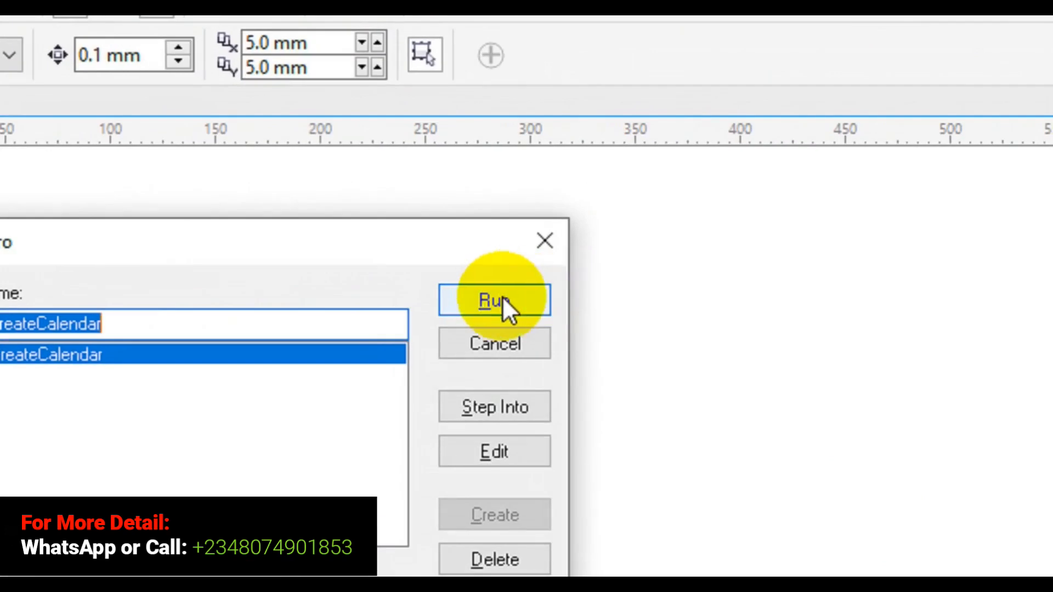
{"action": "left_click", "coordinate": [501, 296]}
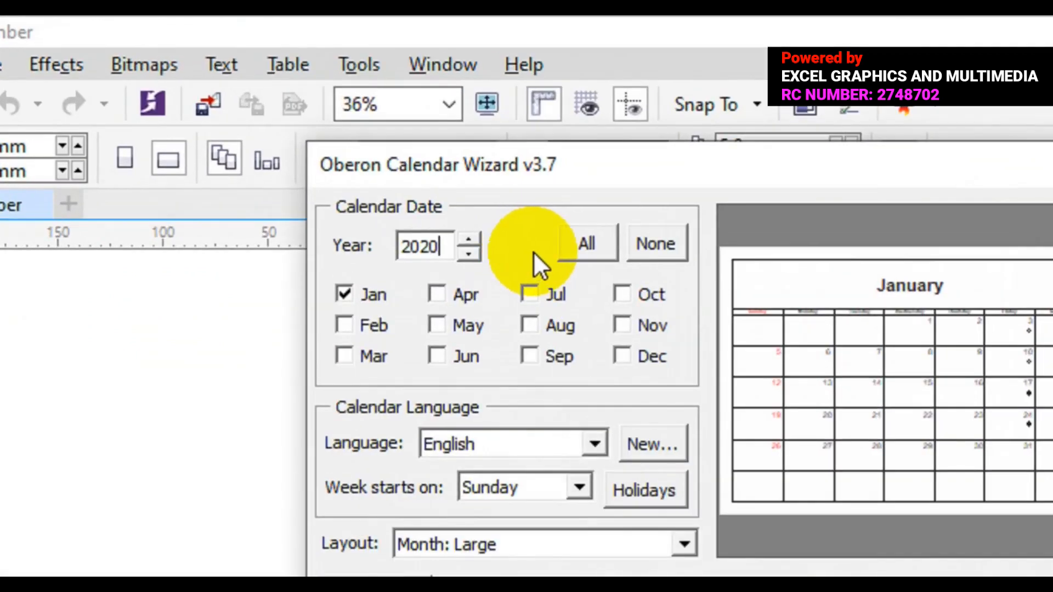
Select all twelve months for the calendar and clear every one except October.
{"action": "left_click", "coordinate": [580, 256]}
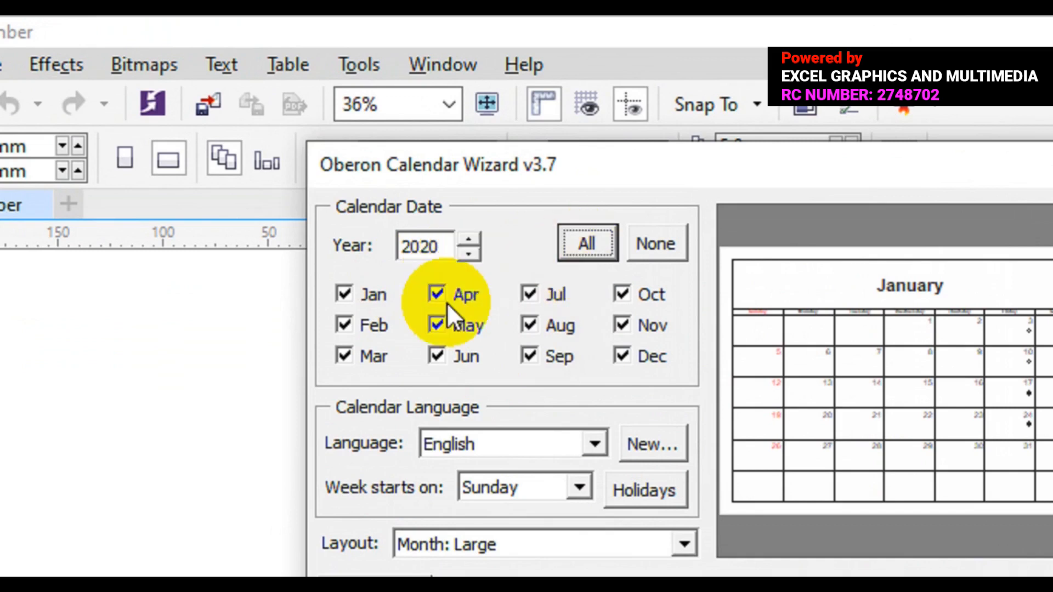
{"action": "left_click", "coordinate": [342, 297]}
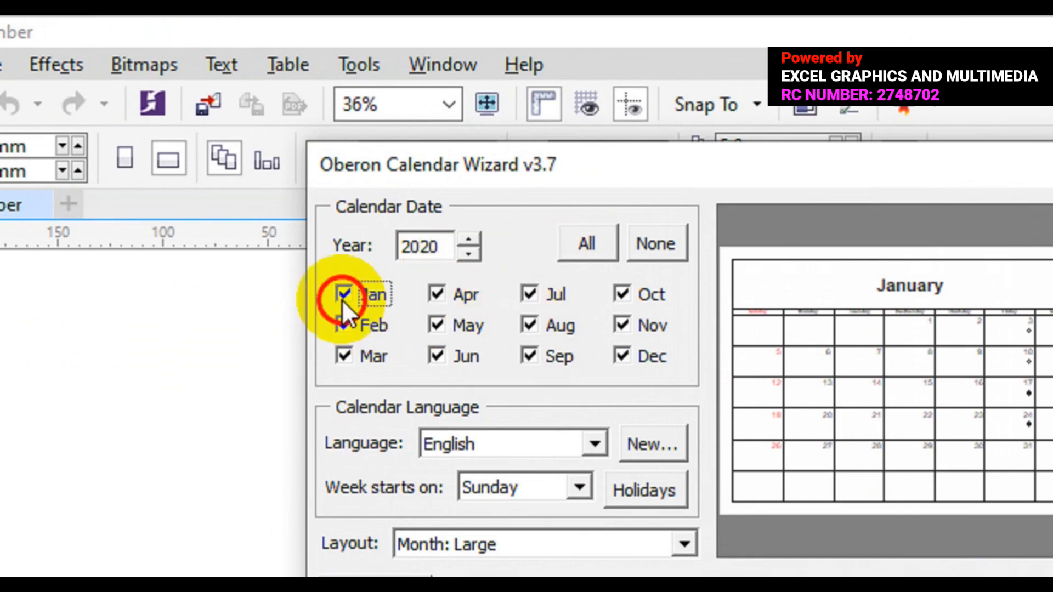
{"action": "left_click", "coordinate": [431, 299]}
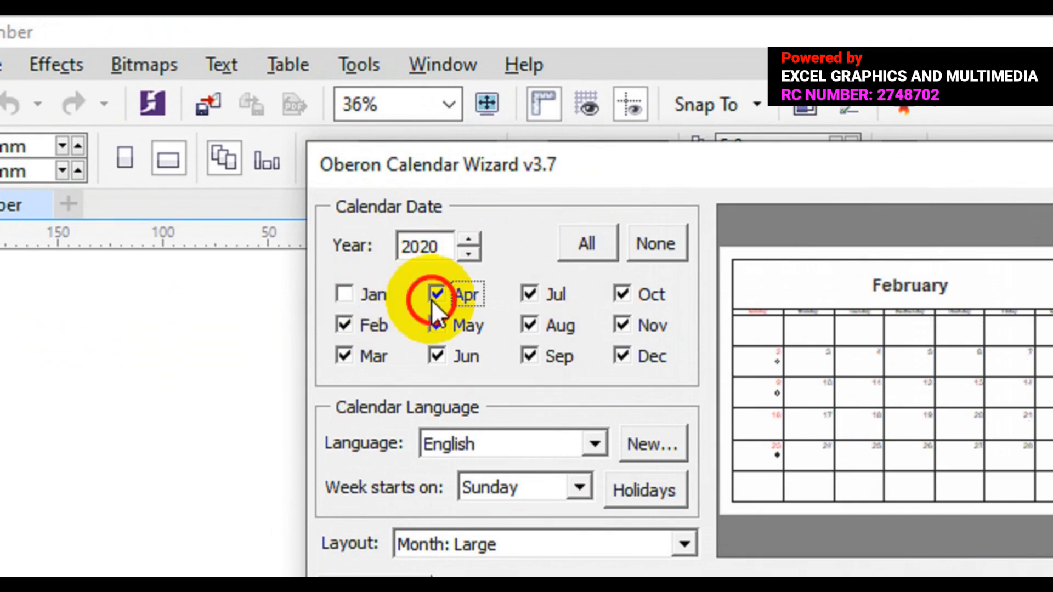
{"action": "left_click", "coordinate": [528, 297]}
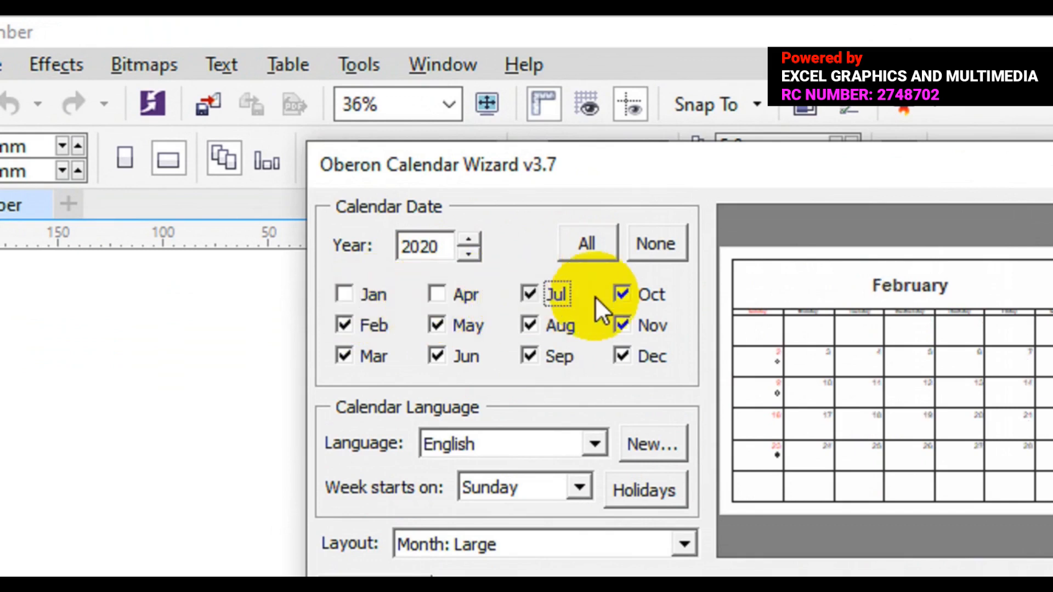
{"action": "left_click", "coordinate": [624, 296]}
{"action": "left_click", "coordinate": [348, 334]}
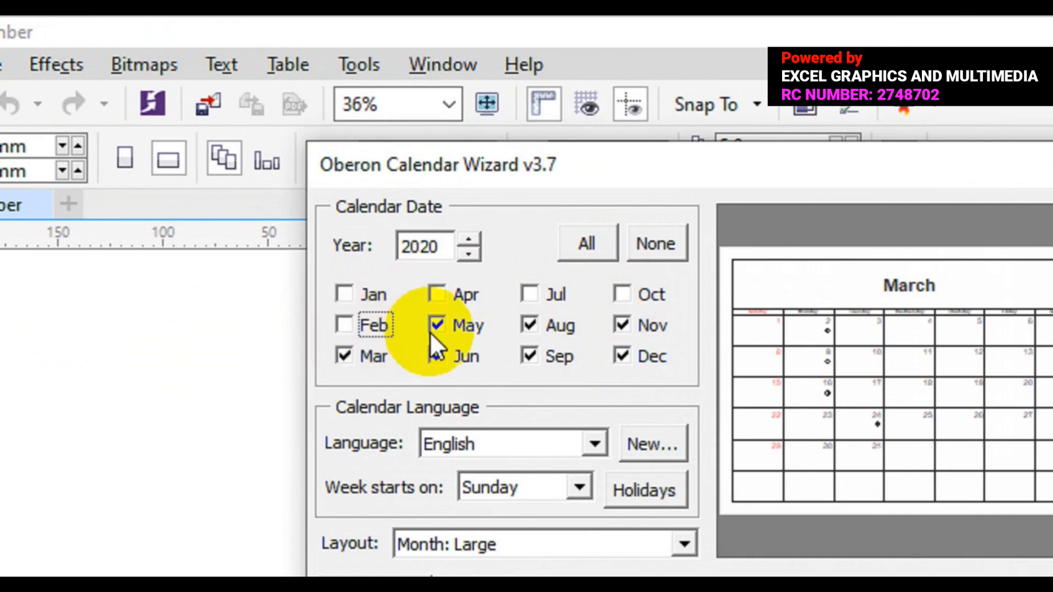
{"action": "left_click", "coordinate": [434, 332]}
{"action": "left_click", "coordinate": [343, 359]}
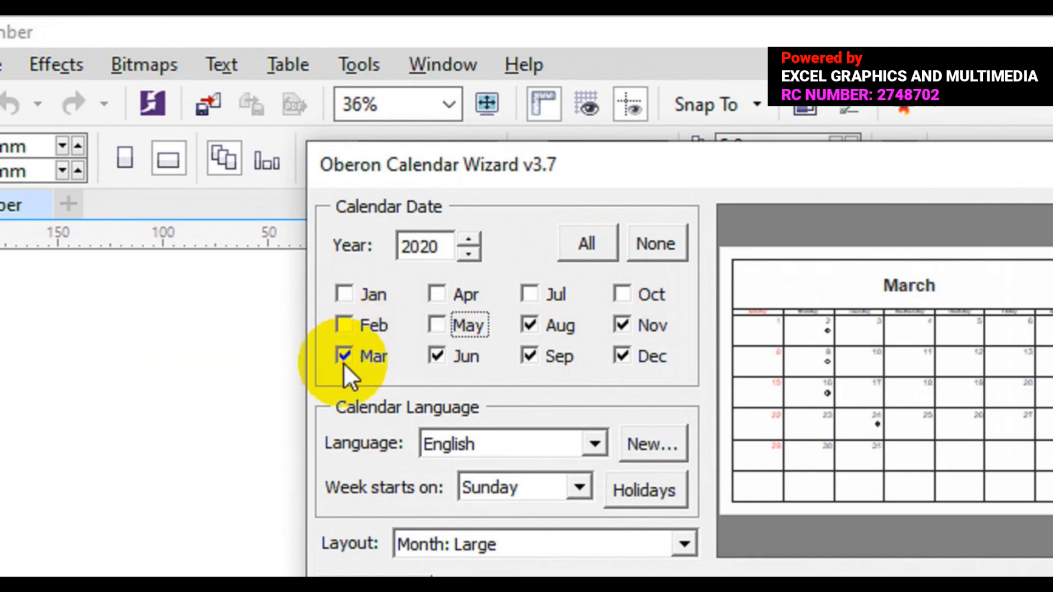
{"action": "left_click", "coordinate": [436, 355]}
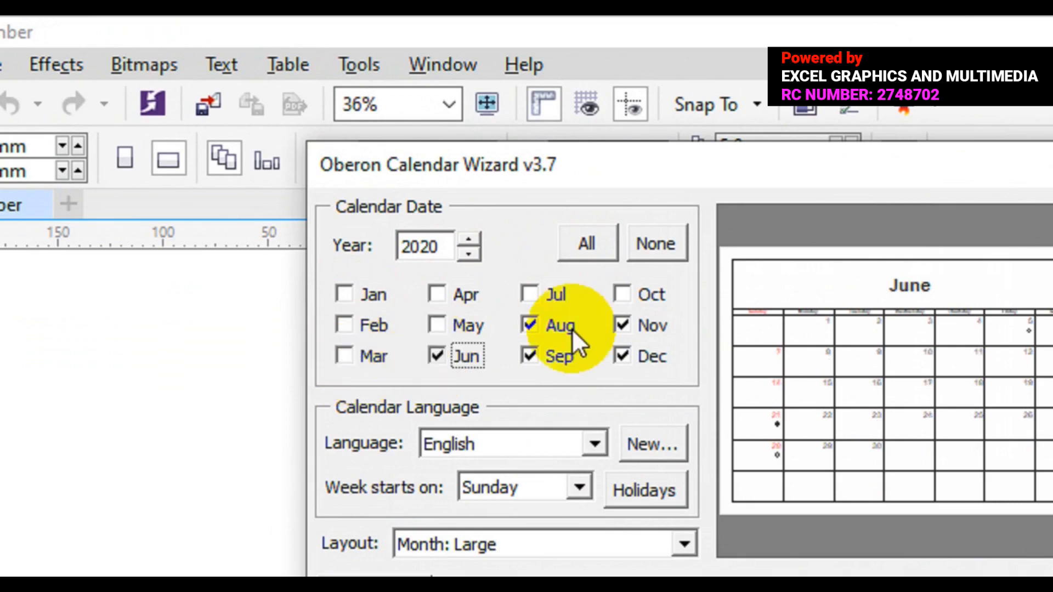
{"action": "left_click", "coordinate": [621, 299]}
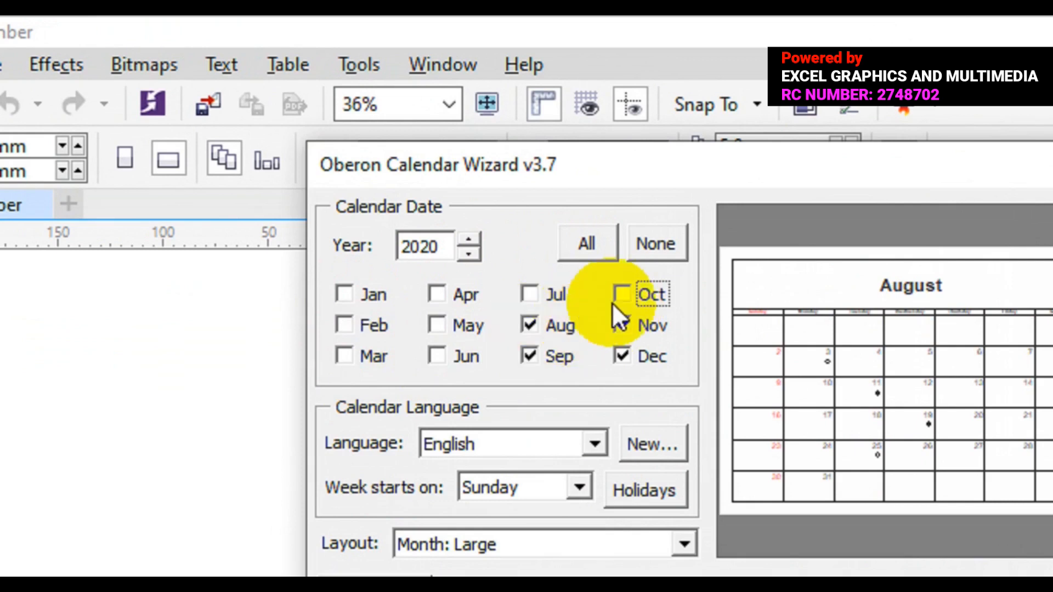
{"action": "left_click", "coordinate": [623, 297]}
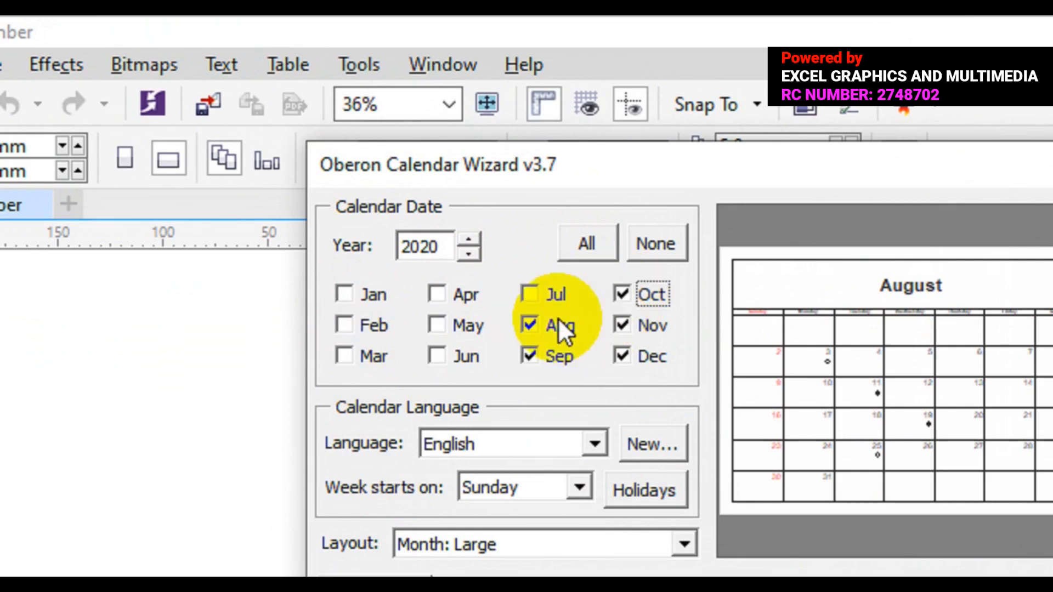
{"action": "left_click", "coordinate": [531, 327]}
{"action": "left_click", "coordinate": [529, 355]}
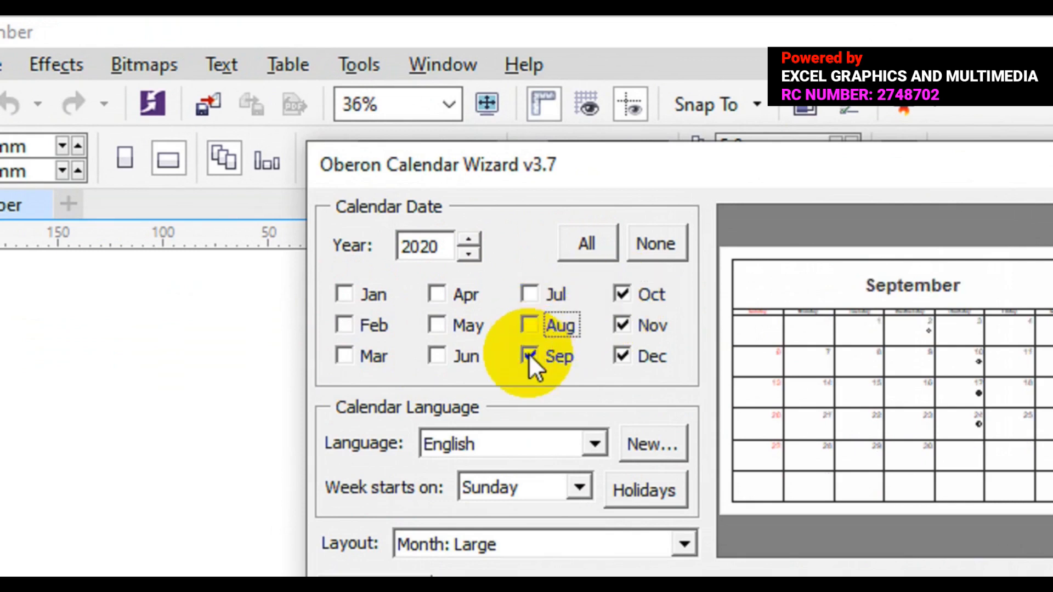
{"action": "left_click", "coordinate": [623, 325]}
{"action": "left_click", "coordinate": [622, 355]}
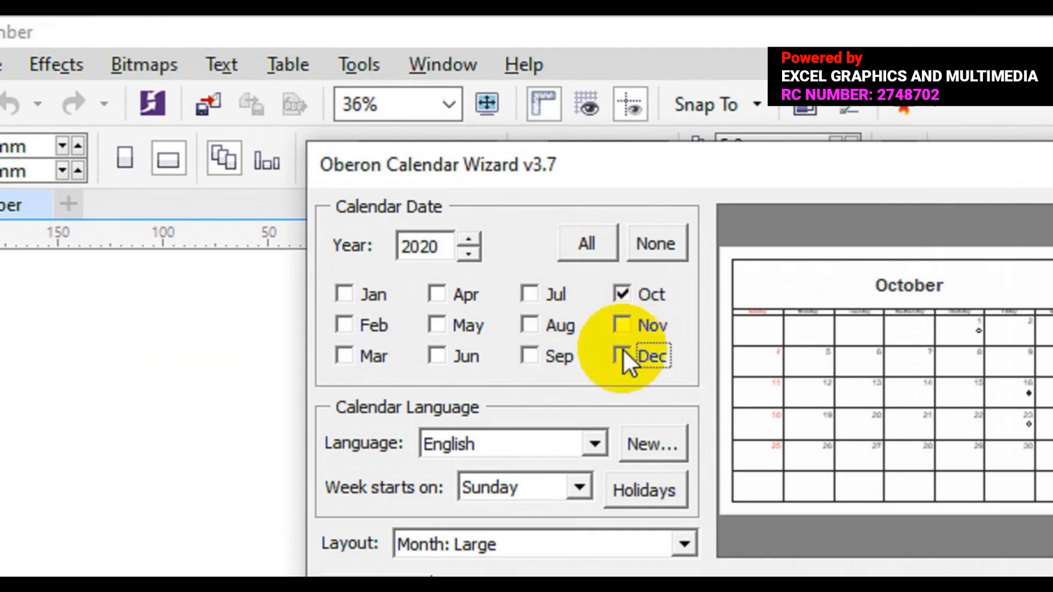
Try 2021 as the calendar year and return it to 2020.
{"action": "left_click", "coordinate": [445, 250]}
{"action": "left_click_drag", "start_coordinate": [445, 250], "coordinate": [366, 252]}
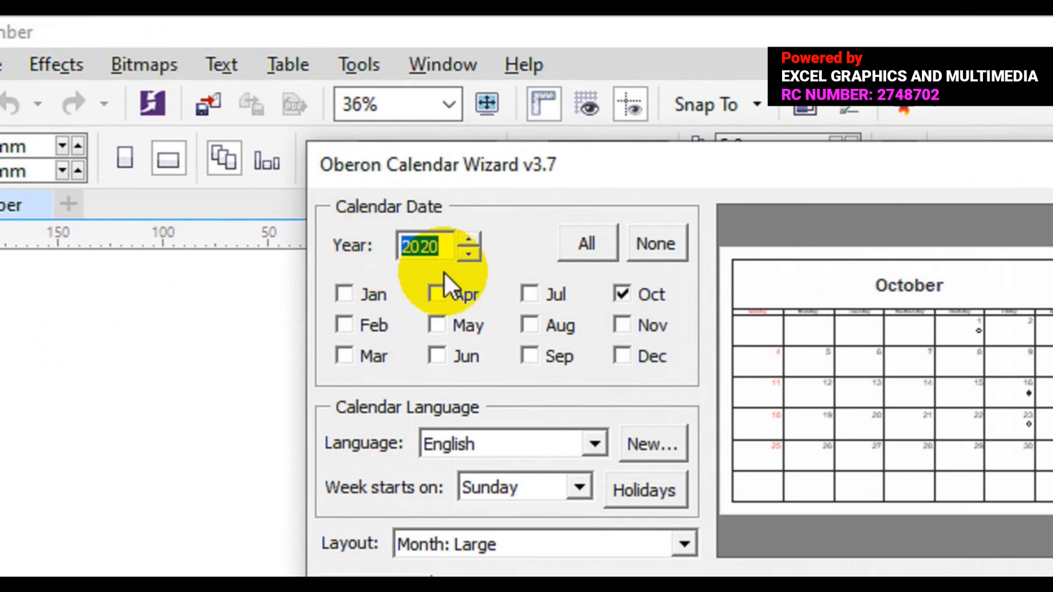
{"action": "left_click", "coordinate": [470, 242]}
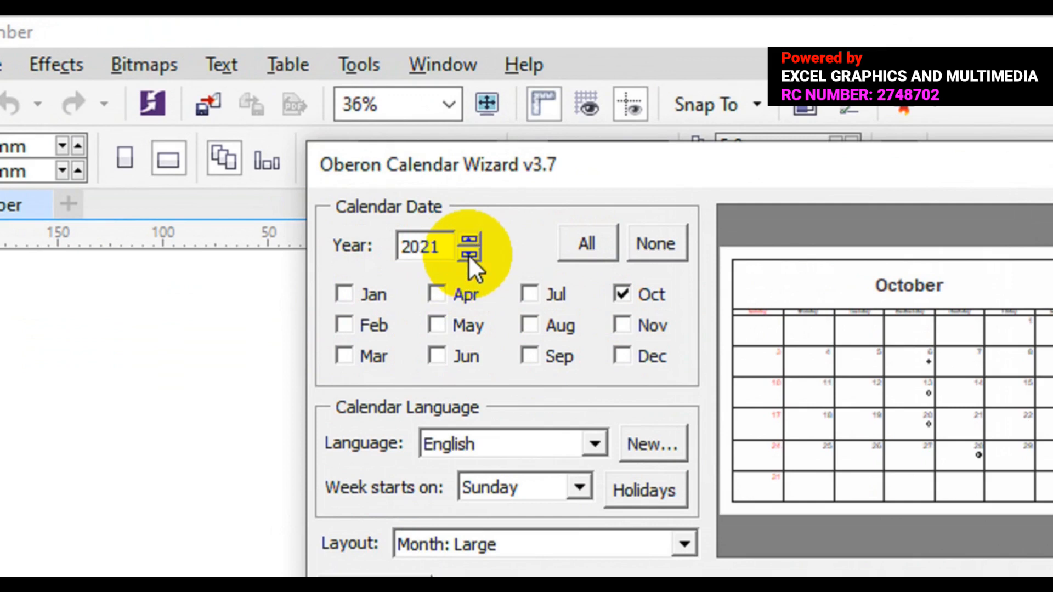
{"action": "left_click", "coordinate": [470, 255]}
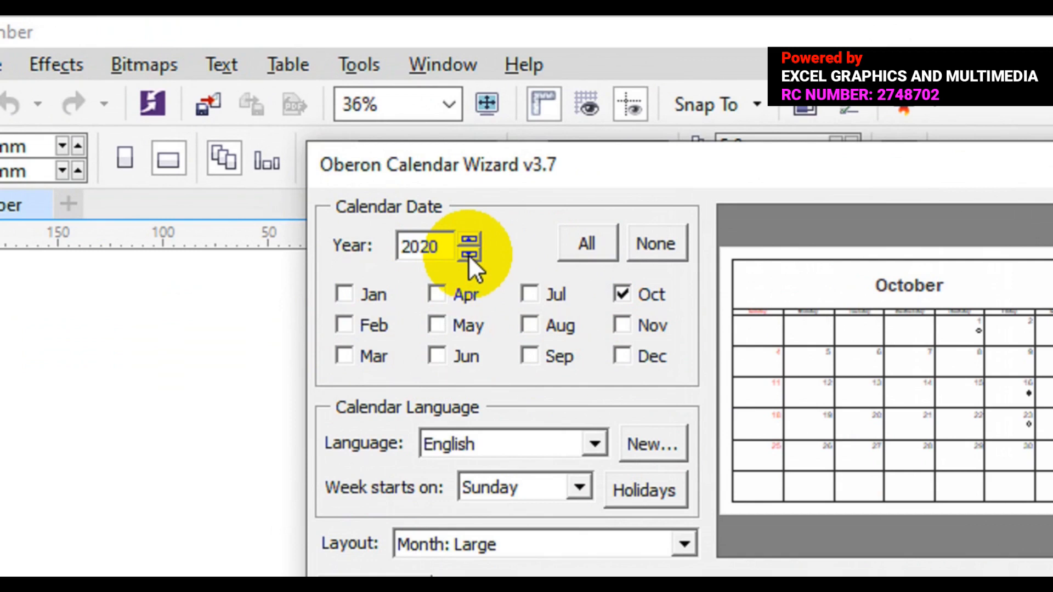
Choose English as the calendar language and Sunday as the day the week starts on.
{"action": "left_click", "coordinate": [525, 442]}
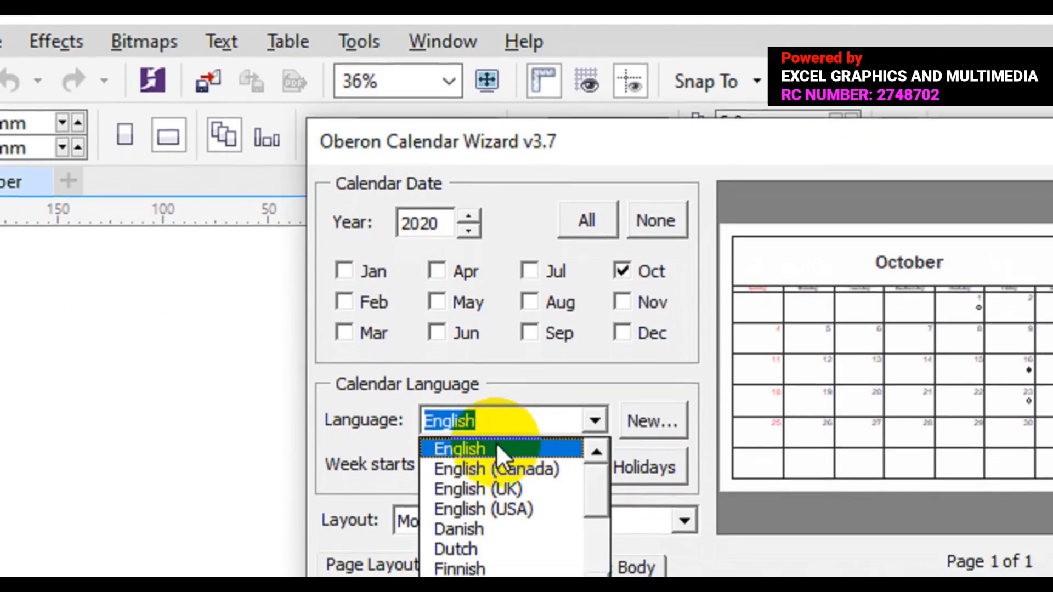
{"action": "left_click", "coordinate": [497, 447]}
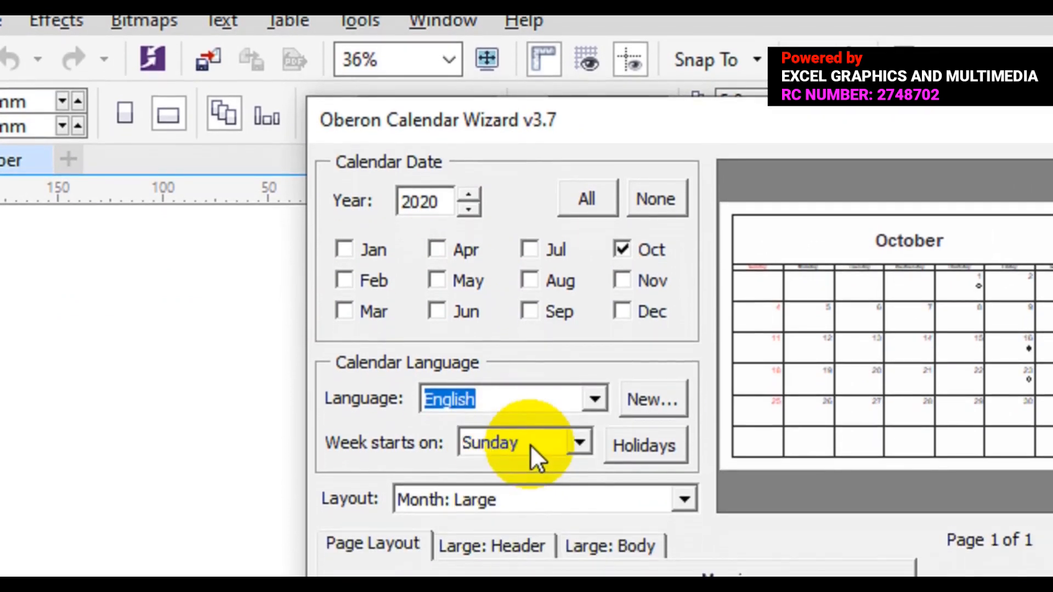
{"action": "left_click", "coordinate": [530, 444]}
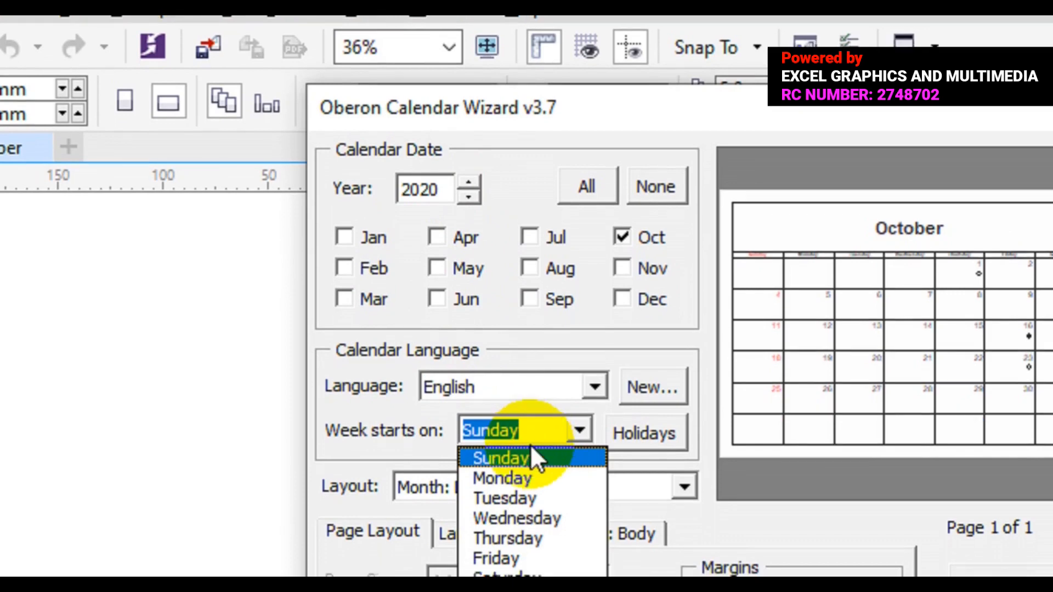
{"action": "left_click", "coordinate": [529, 464]}
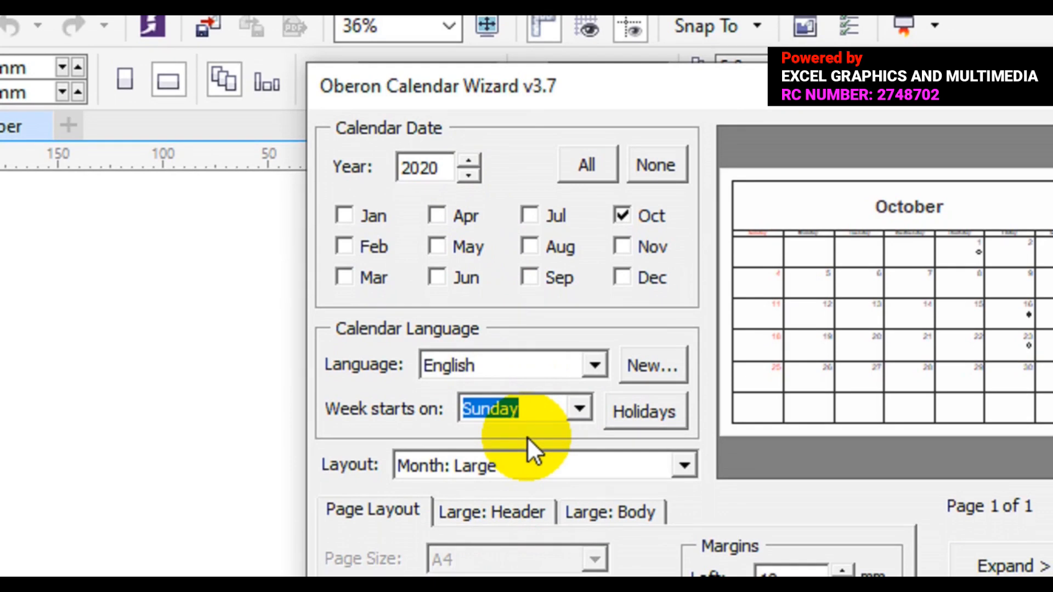
{"action": "left_click", "coordinate": [580, 409]}
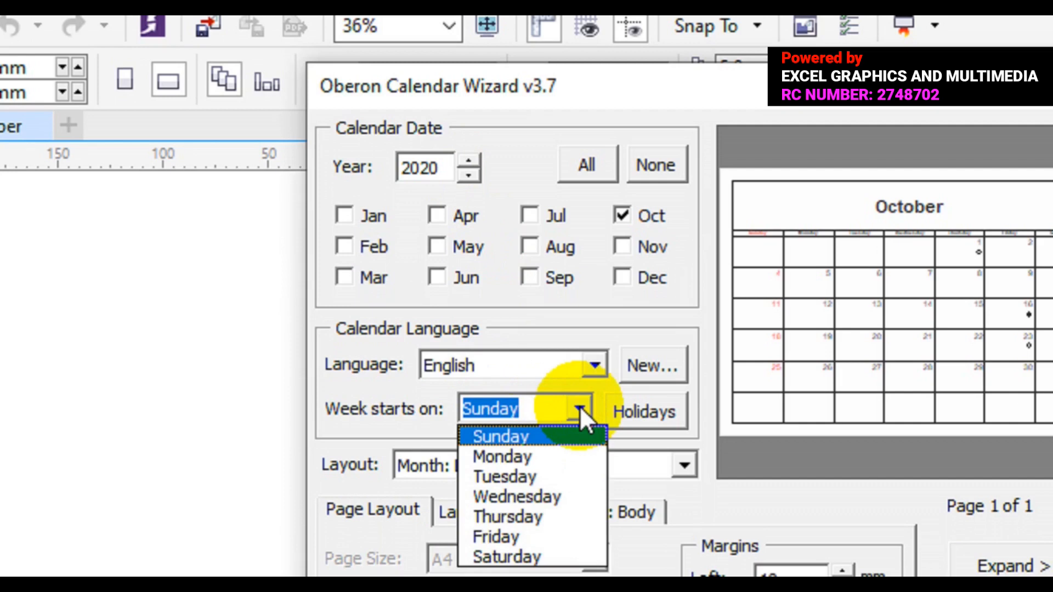
{"action": "left_click", "coordinate": [566, 427]}
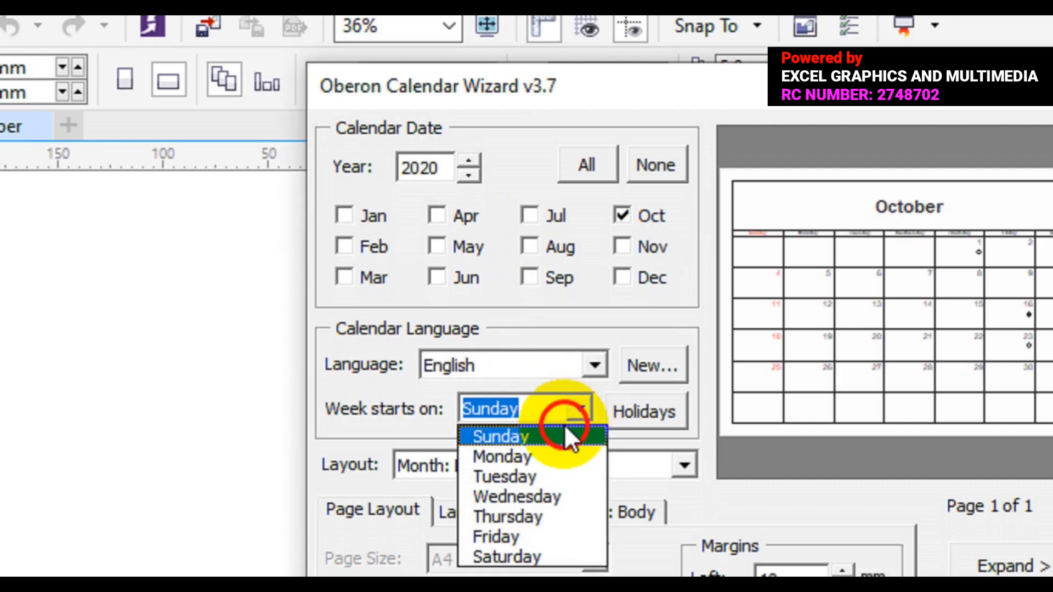
{"action": "left_click", "coordinate": [566, 428]}
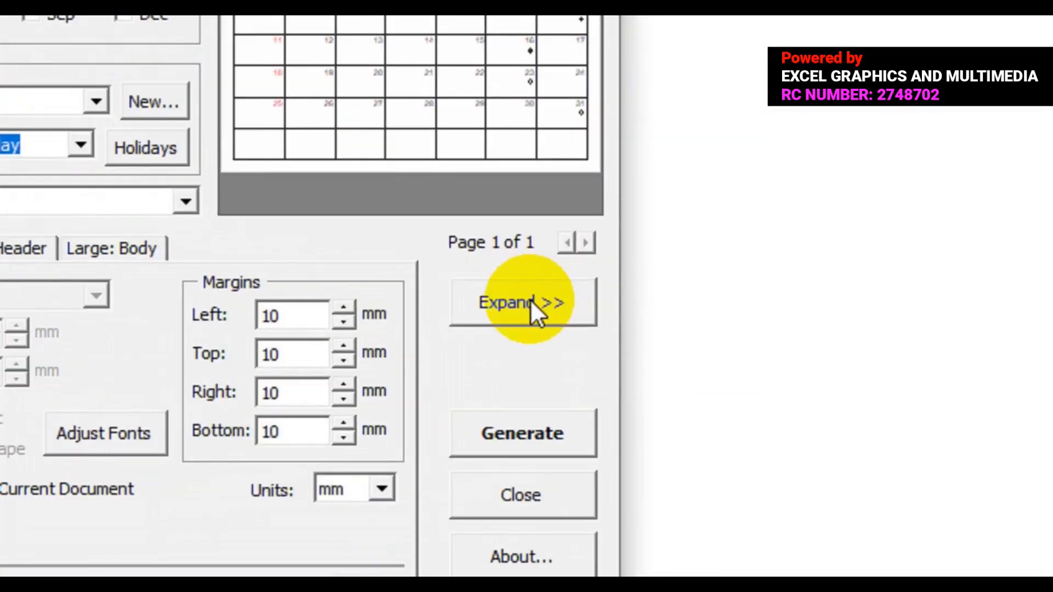
Expand the calendar preview and turn off the month title's above, left, below and right borders.
{"action": "left_click", "coordinate": [531, 300]}
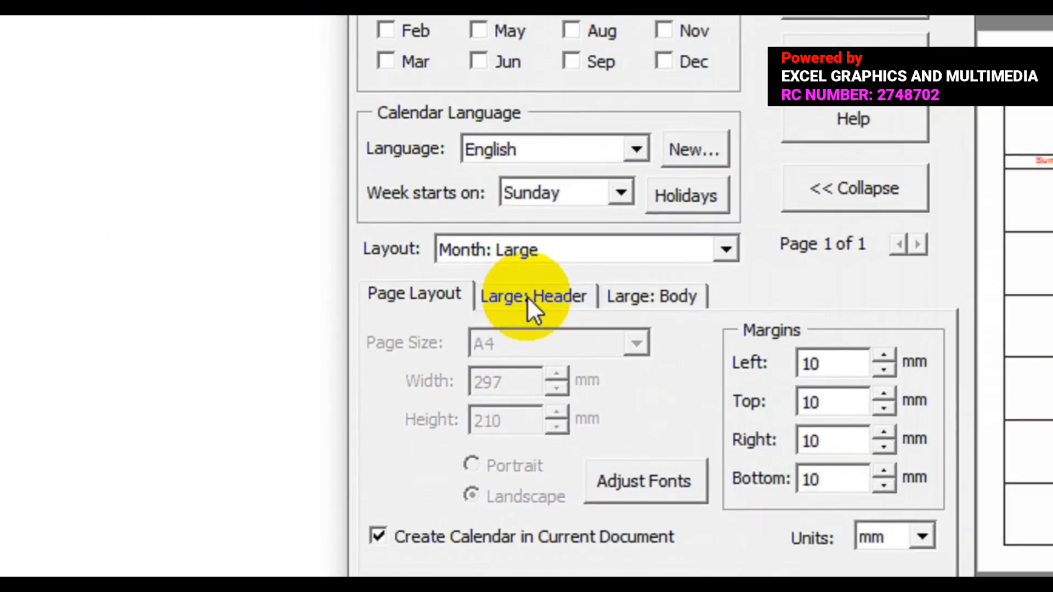
{"action": "left_click", "coordinate": [413, 305]}
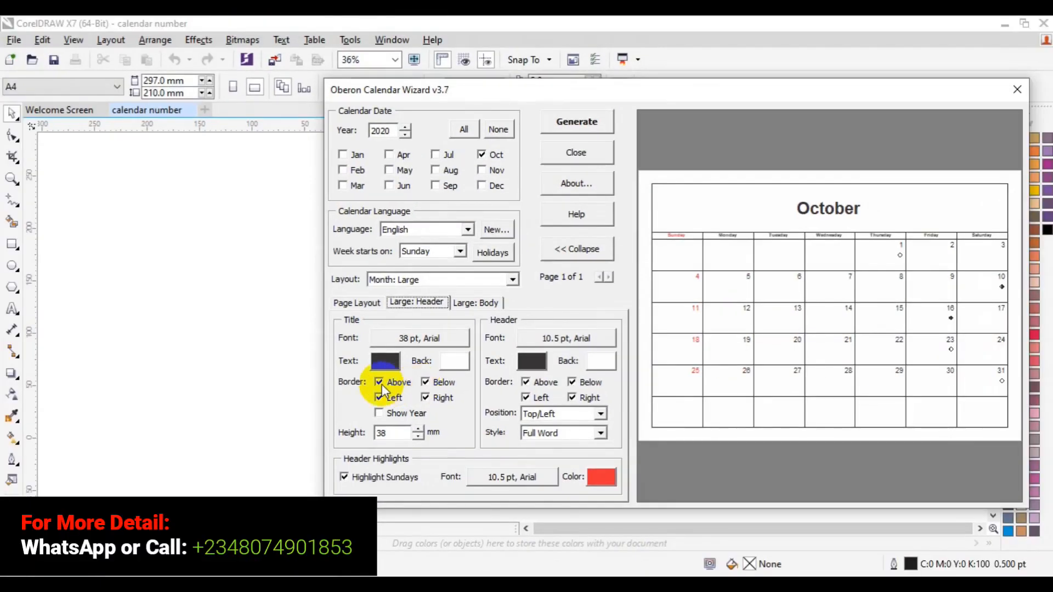
{"action": "left_click", "coordinate": [380, 384]}
{"action": "left_click", "coordinate": [378, 398]}
{"action": "left_click", "coordinate": [426, 383]}
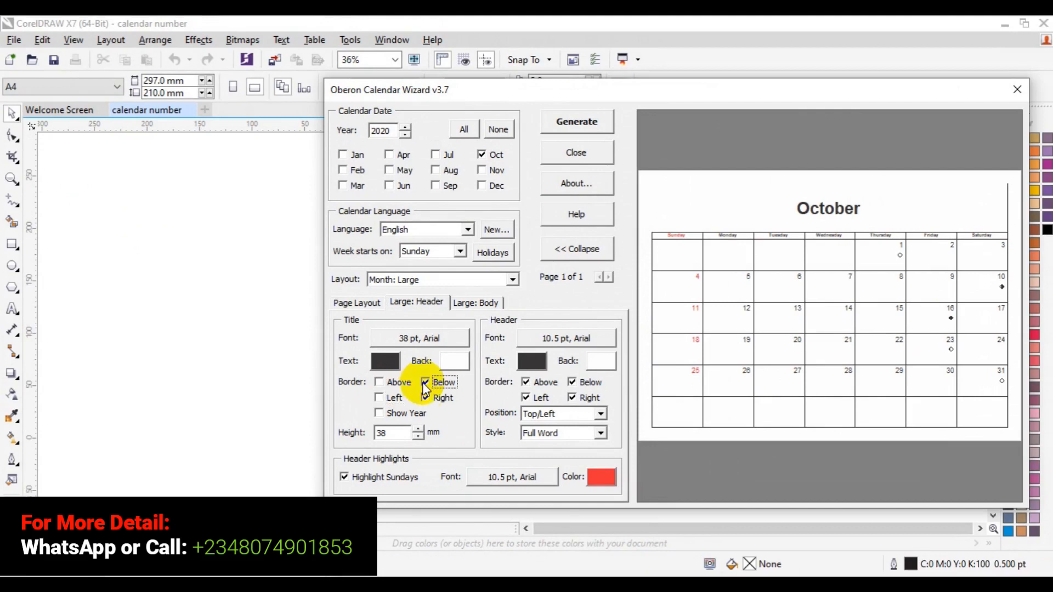
{"action": "left_click", "coordinate": [426, 398]}
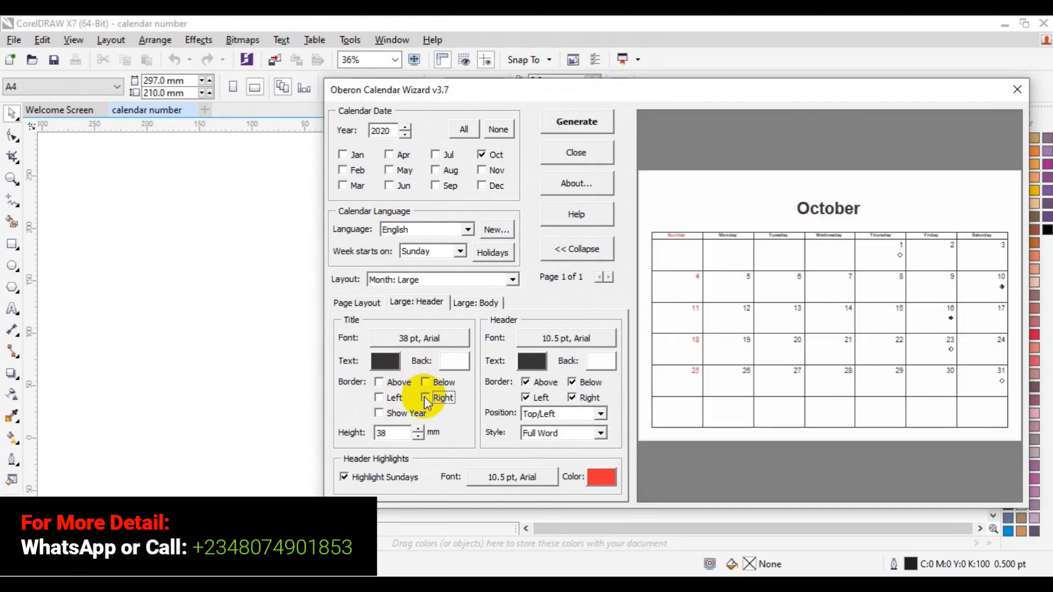
Change the month title's font to AvantGarde Md BT in Bold style.
{"action": "left_click", "coordinate": [407, 339]}
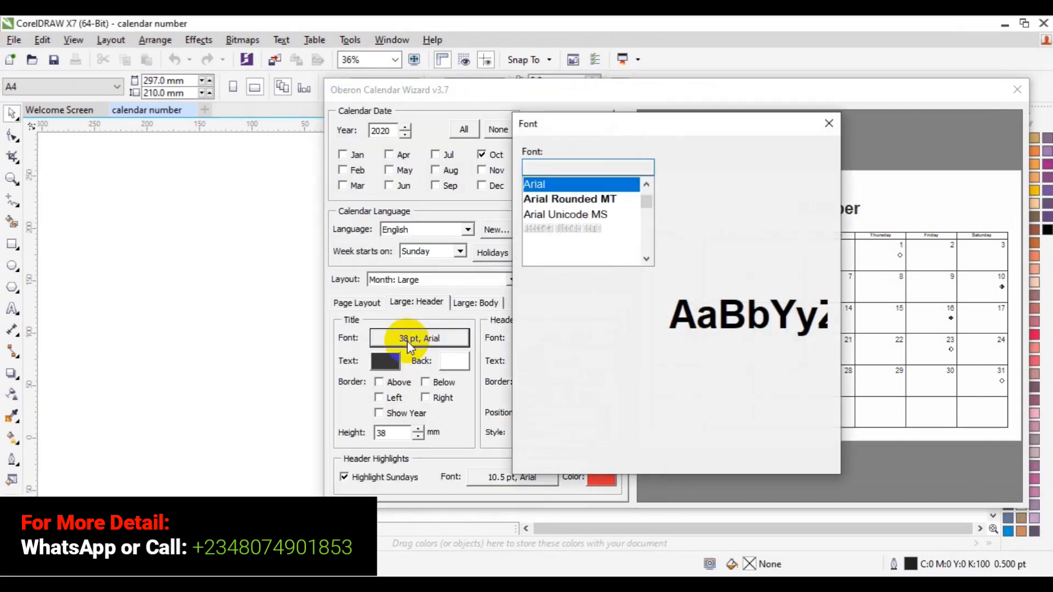
{"action": "left_click", "coordinate": [646, 233]}
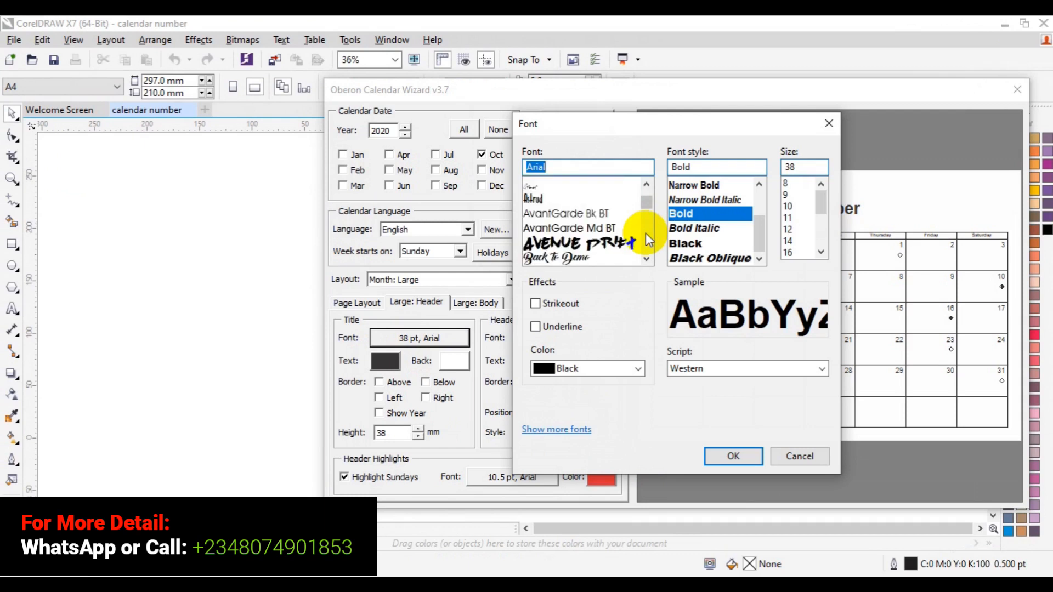
{"action": "left_click", "coordinate": [606, 228]}
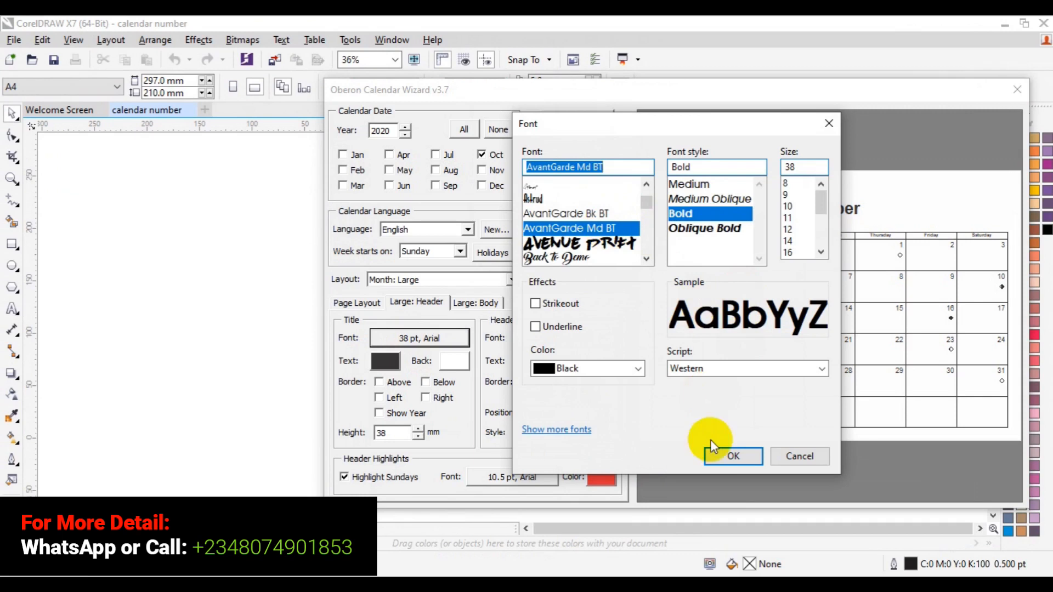
{"action": "left_click", "coordinate": [718, 456]}
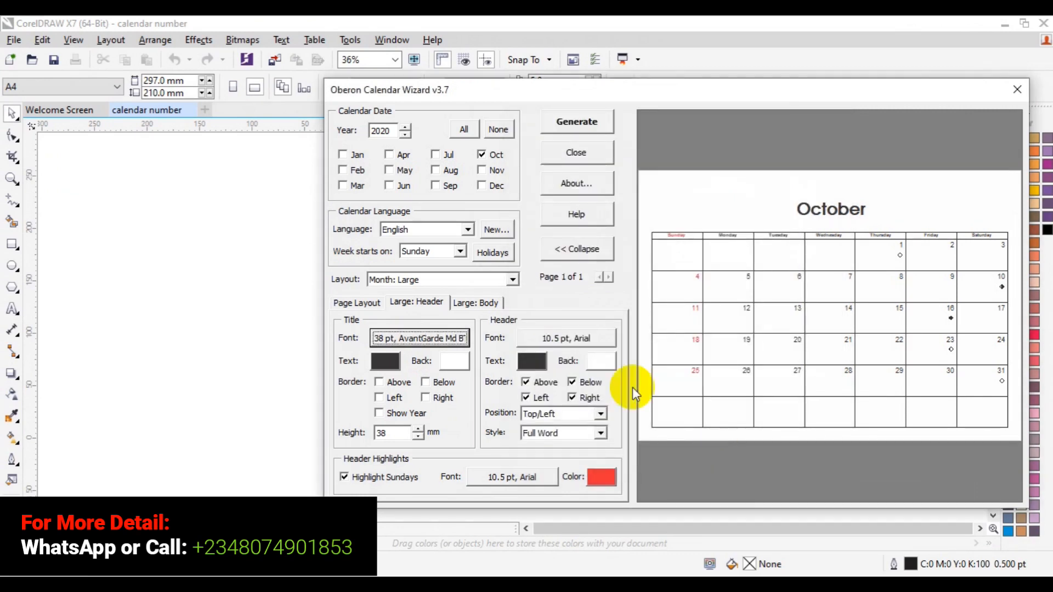
Set the month title's text colour to a blue of C 80, M 16, Y 24, K 0.
{"action": "left_click", "coordinate": [387, 364]}
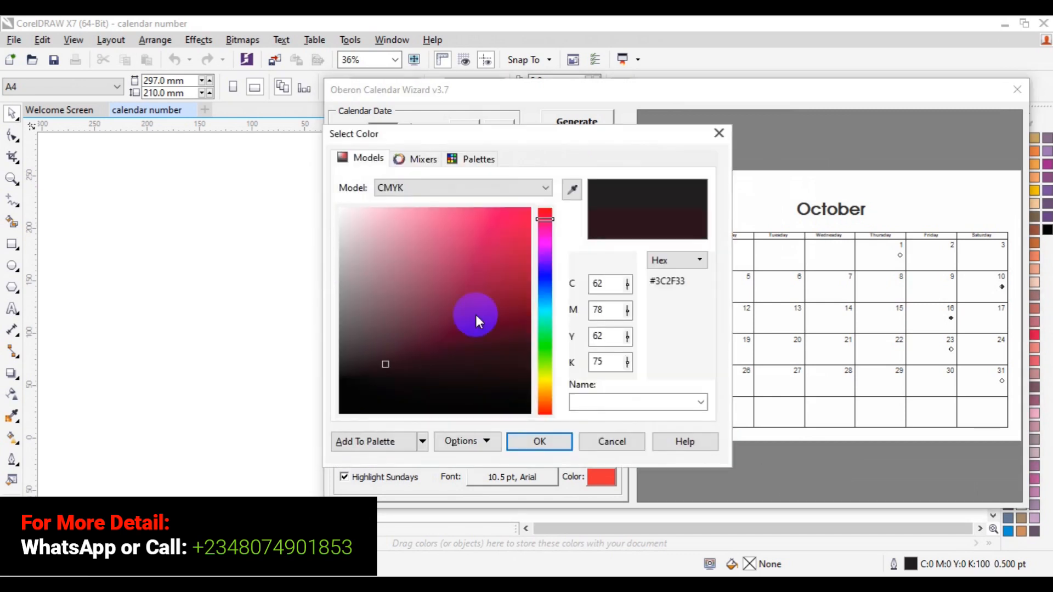
{"action": "left_click", "coordinate": [545, 305]}
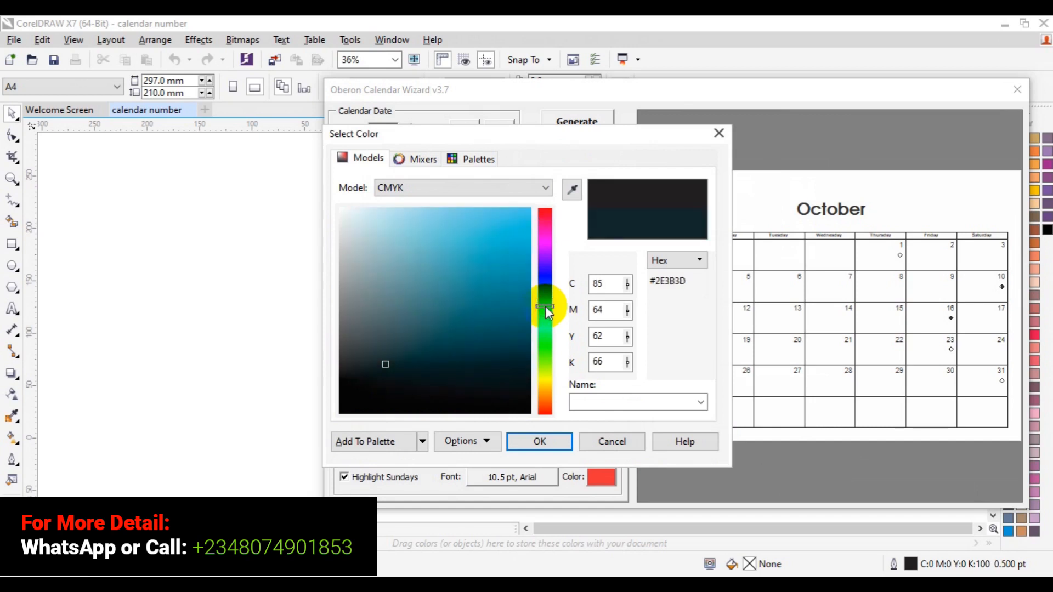
{"action": "left_click", "coordinate": [511, 263]}
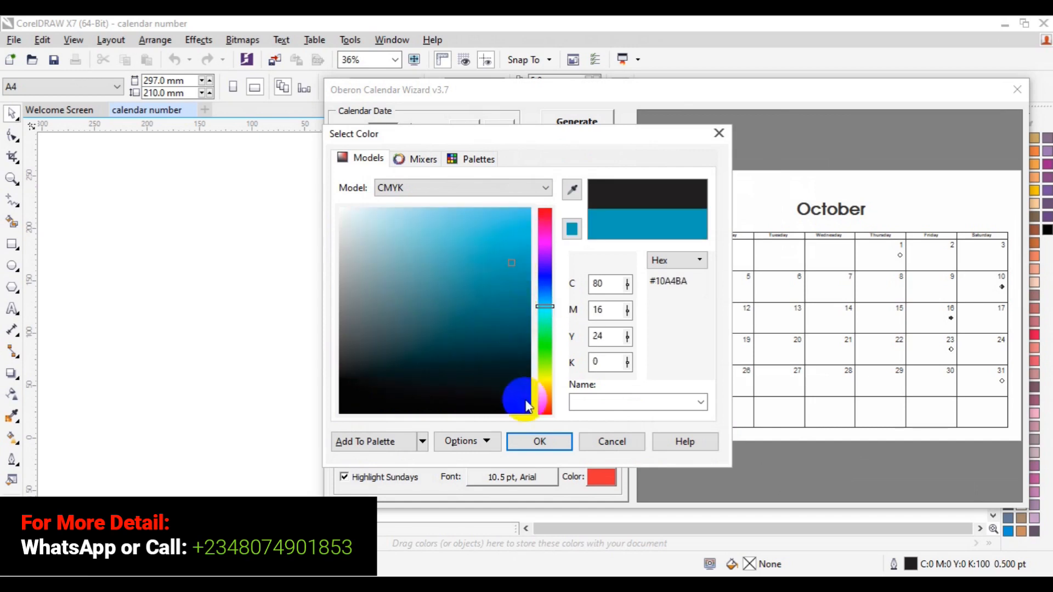
{"action": "left_click", "coordinate": [530, 439]}
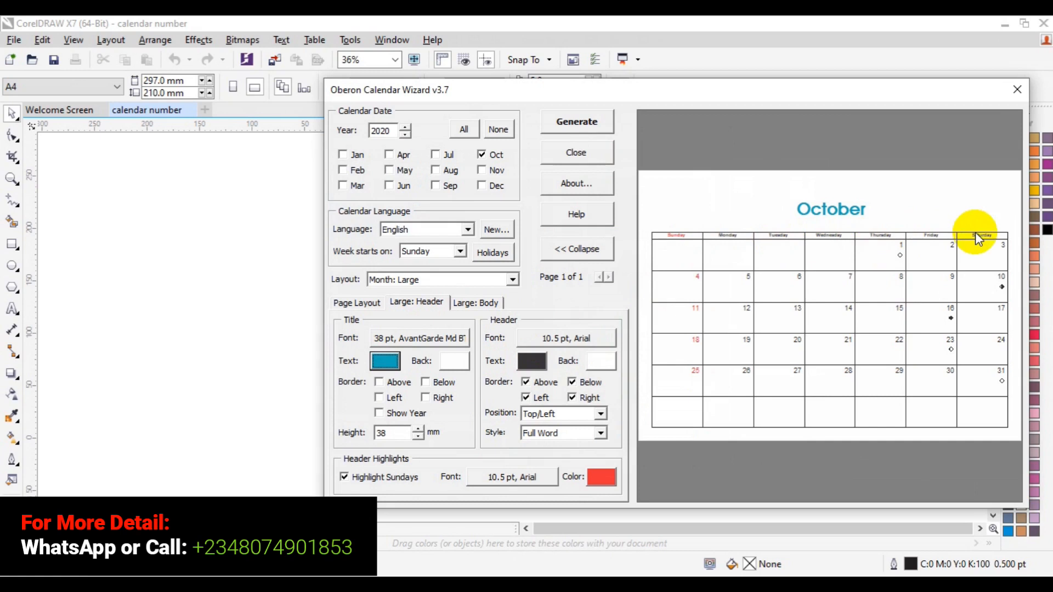
Turn off the above, left, below and right borders of the weekday header.
{"action": "left_click", "coordinate": [526, 383]}
{"action": "left_click", "coordinate": [526, 398]}
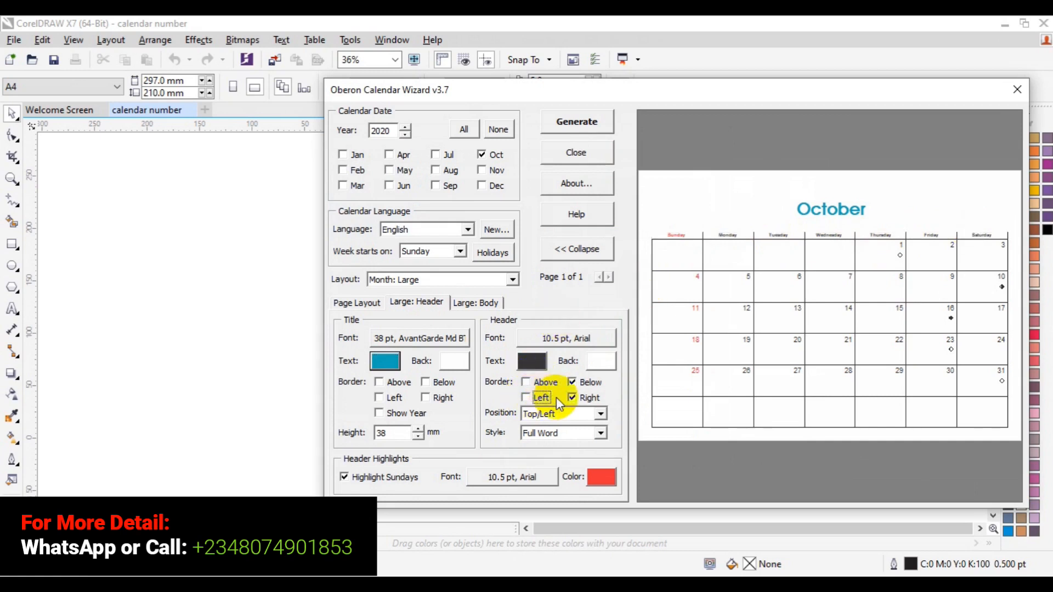
{"action": "left_click", "coordinate": [571, 382]}
{"action": "left_click", "coordinate": [572, 397]}
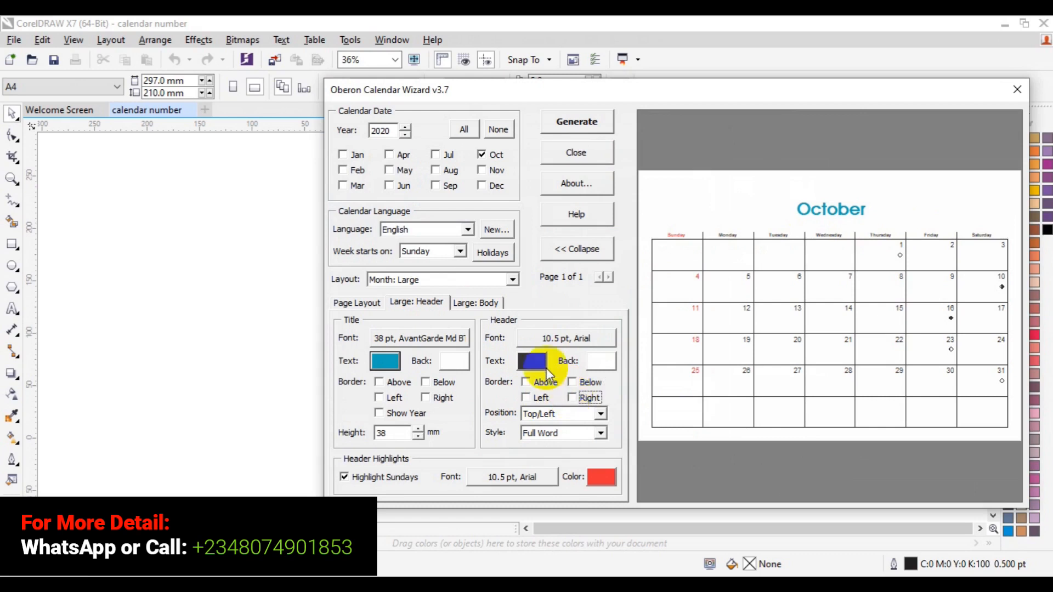
Set the weekday header font to Arial Rounded MT Bold, trying 20 pt before choosing 24 pt.
{"action": "left_click", "coordinate": [574, 338]}
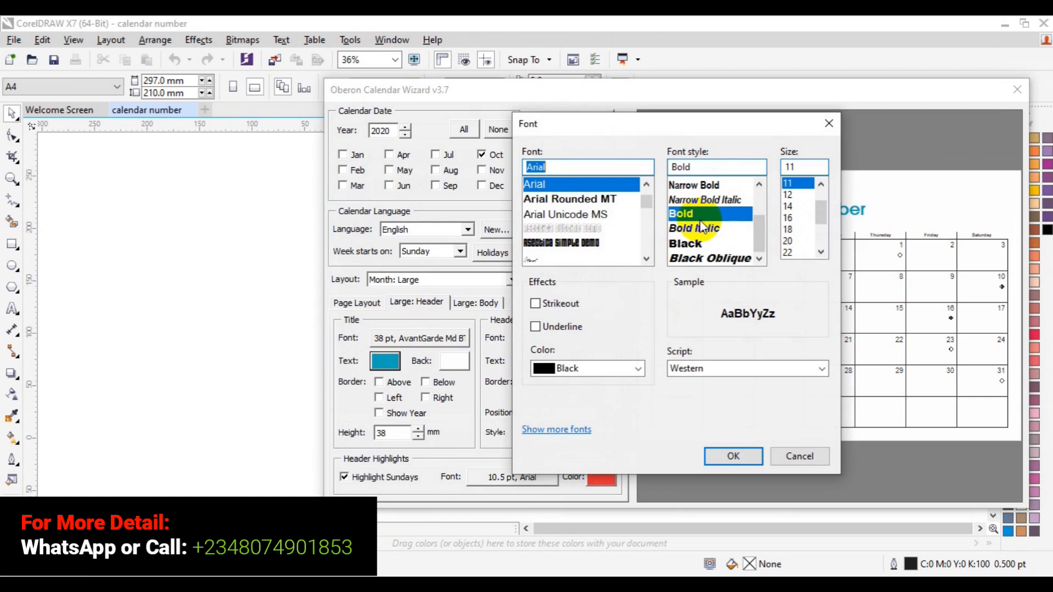
{"action": "left_click", "coordinate": [616, 200]}
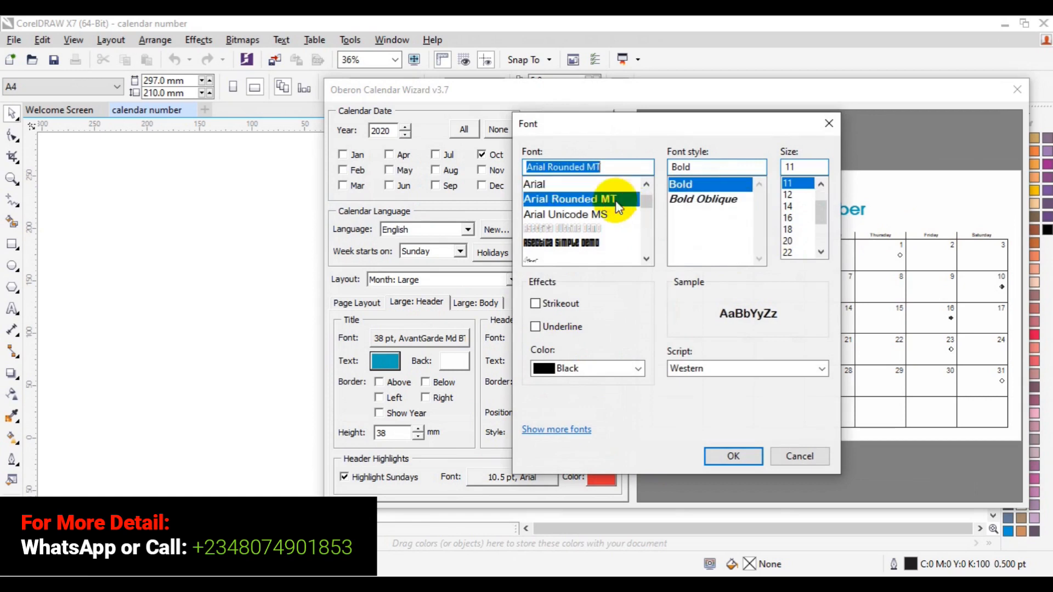
{"action": "left_click", "coordinate": [789, 241]}
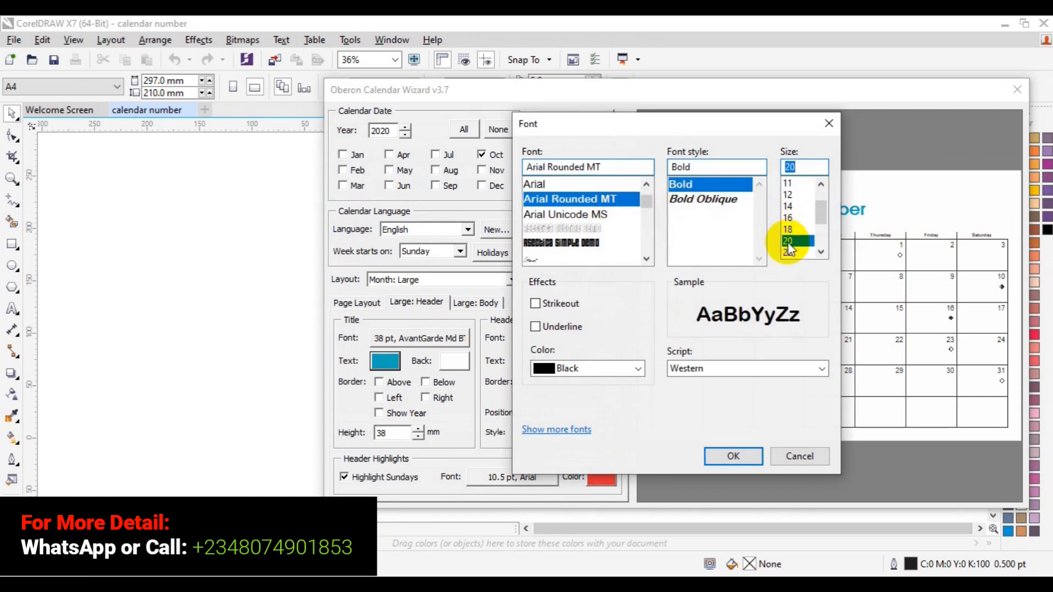
{"action": "left_click", "coordinate": [733, 454]}
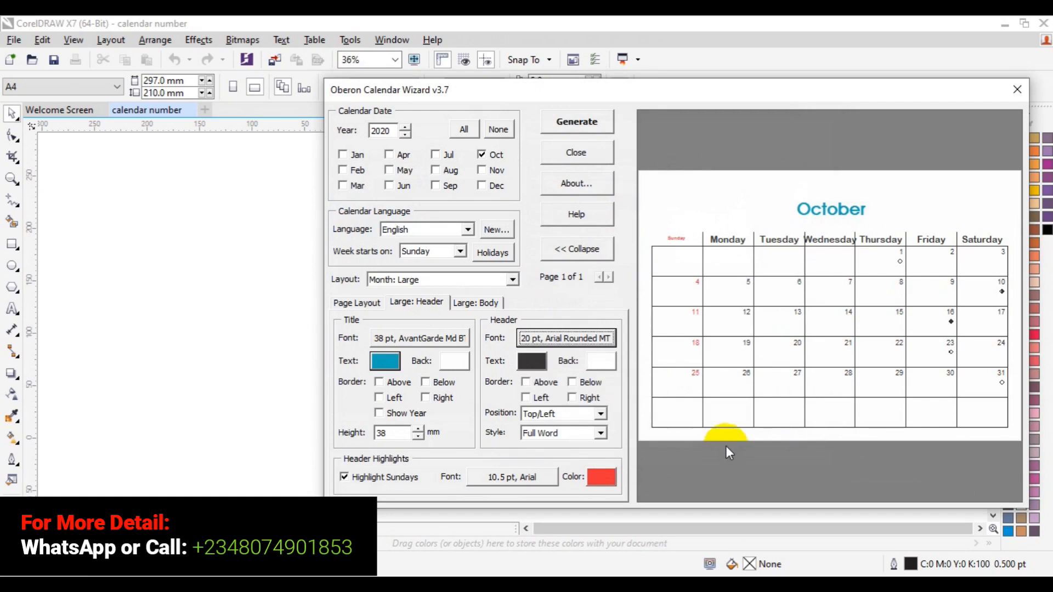
{"action": "left_click", "coordinate": [577, 337]}
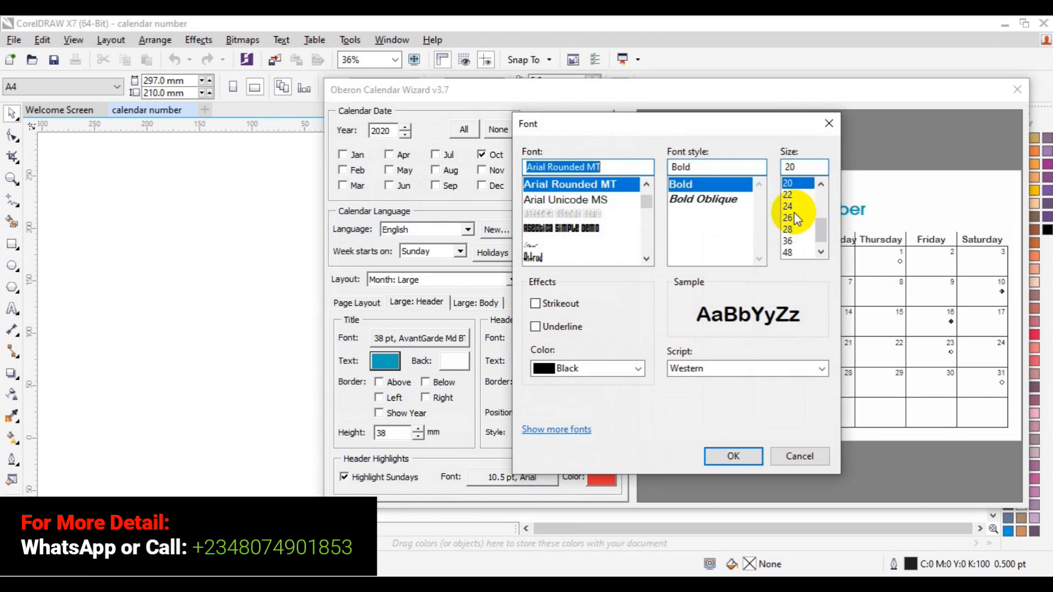
{"action": "left_click", "coordinate": [729, 457]}
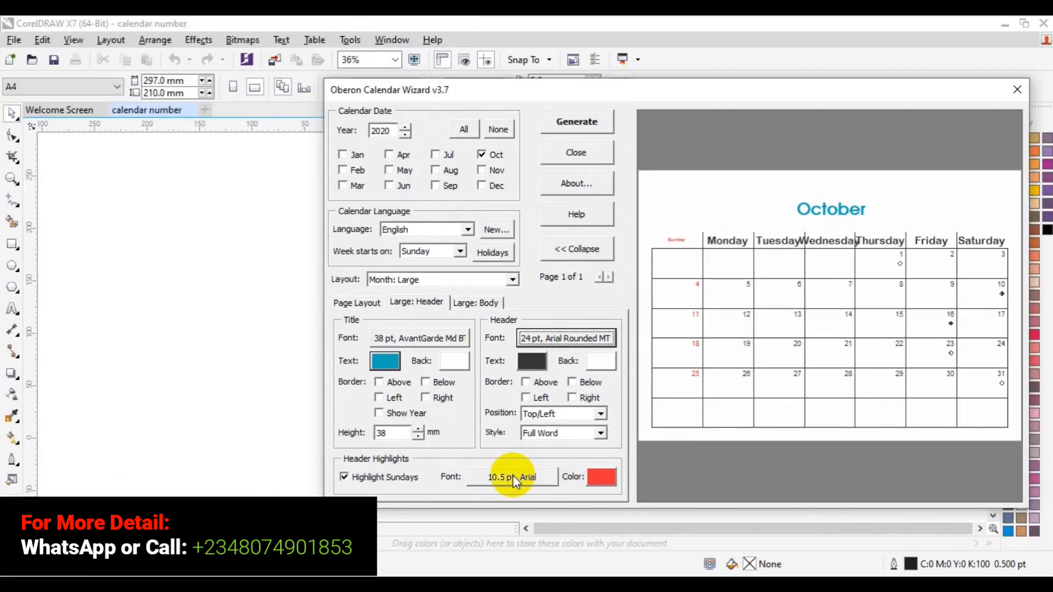
Set the highlighted Sunday header's font to Arial Rounded MT Bold at 24 pt.
{"action": "left_click", "coordinate": [512, 475]}
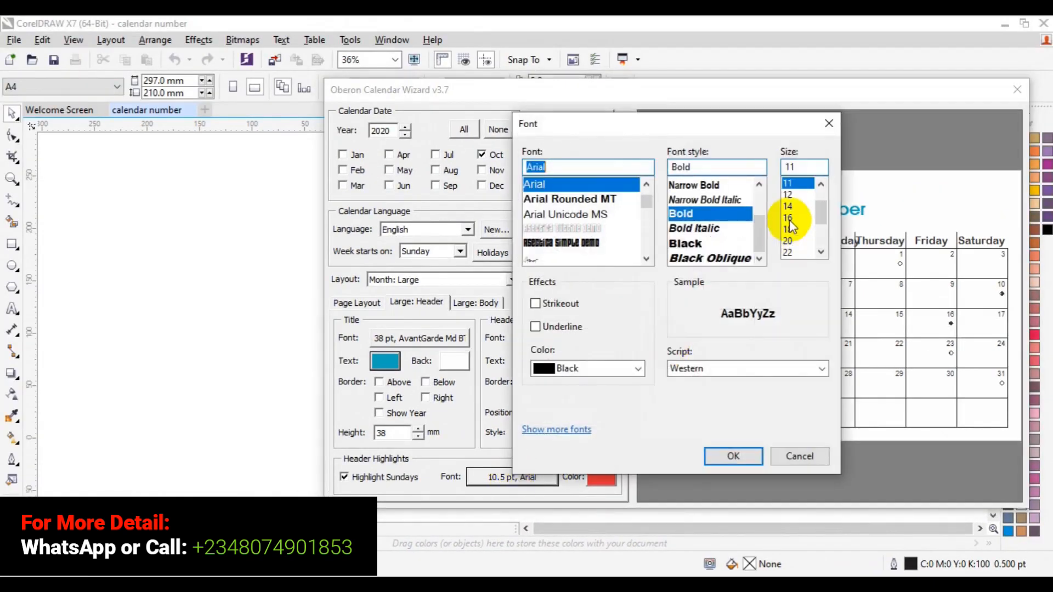
{"action": "left_click", "coordinate": [609, 199]}
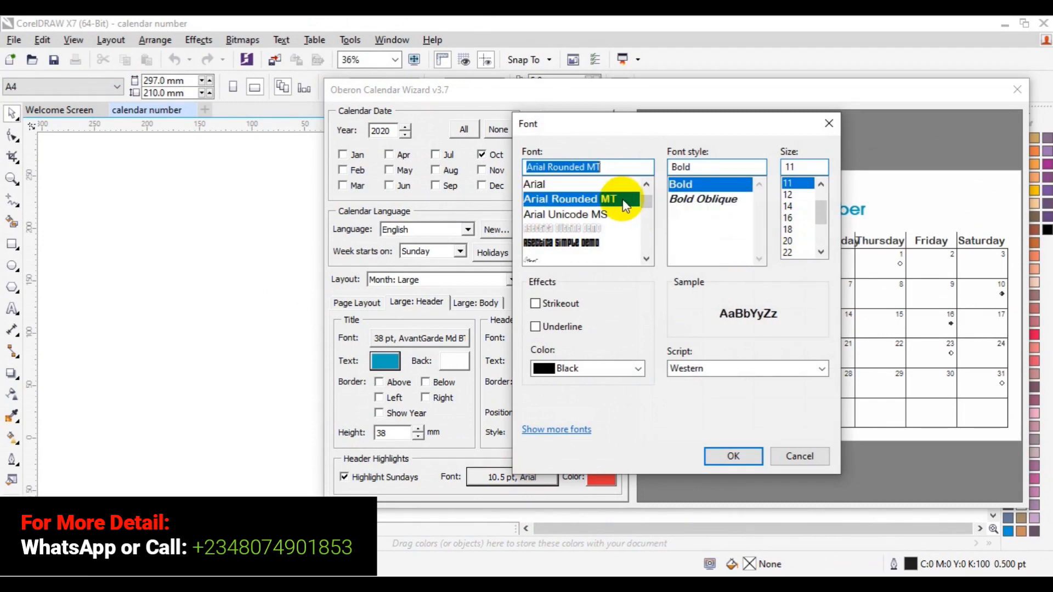
{"action": "left_click", "coordinate": [819, 251]}
{"action": "left_click", "coordinate": [797, 252]}
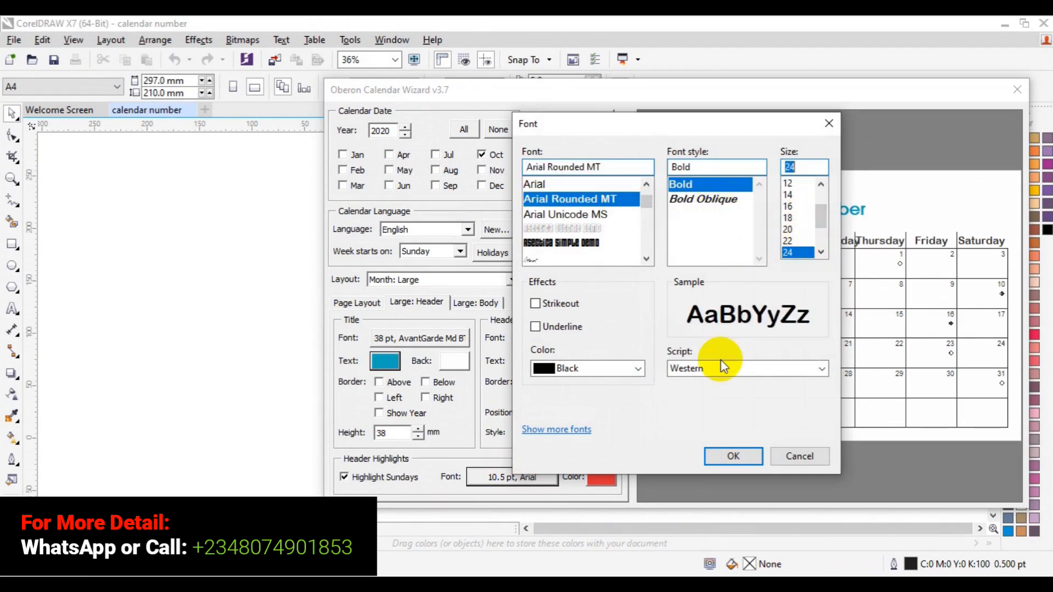
{"action": "left_click", "coordinate": [732, 457]}
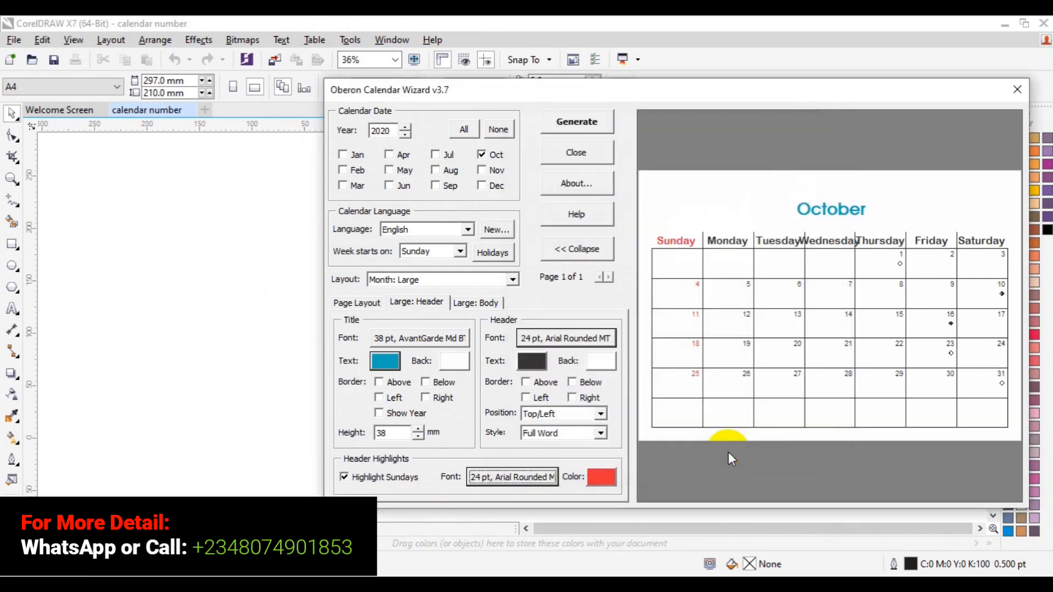
Set the weekday header's style to One Letter and its position to Bottom/Right.
{"action": "left_click", "coordinate": [601, 433]}
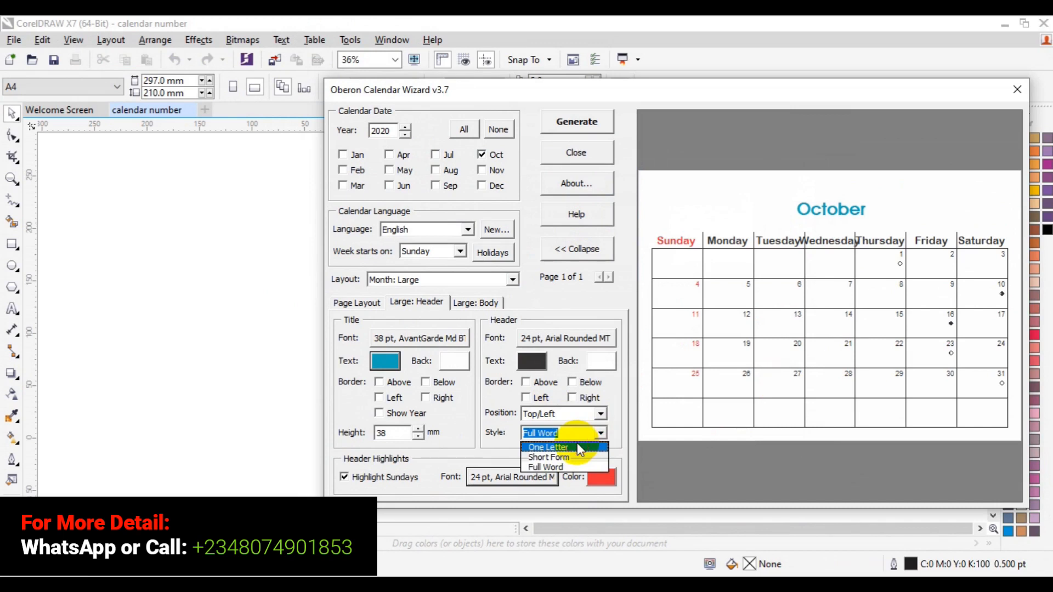
{"action": "left_click", "coordinate": [579, 447]}
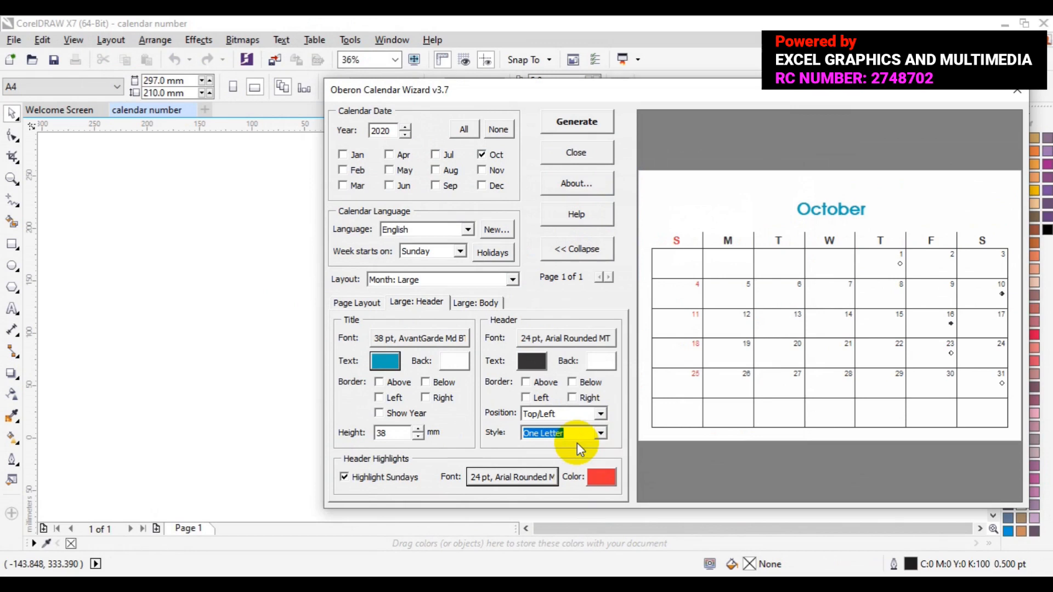
{"action": "left_click", "coordinate": [602, 415]}
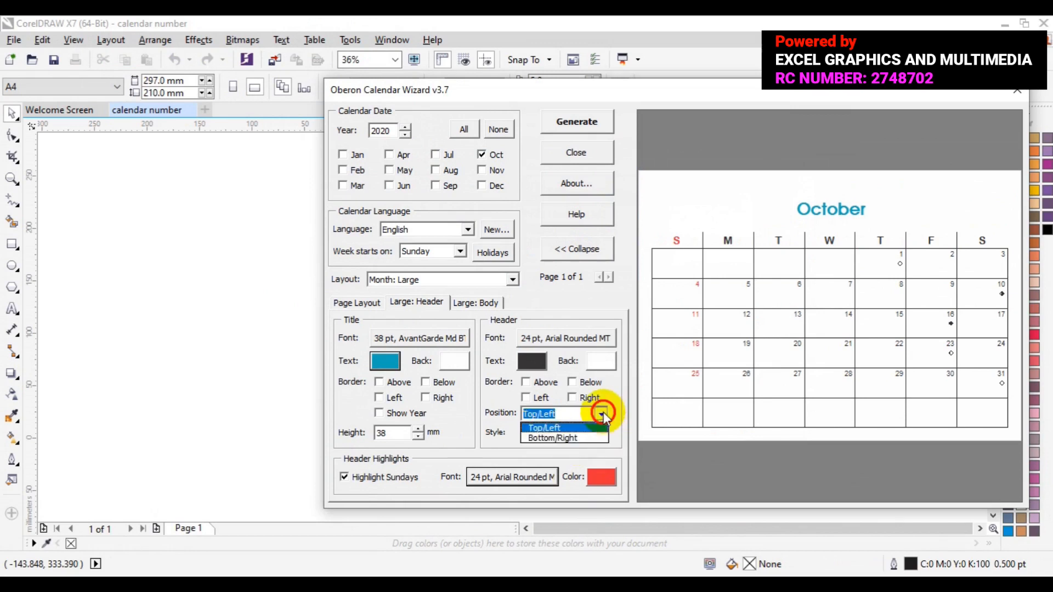
{"action": "left_click", "coordinate": [581, 437]}
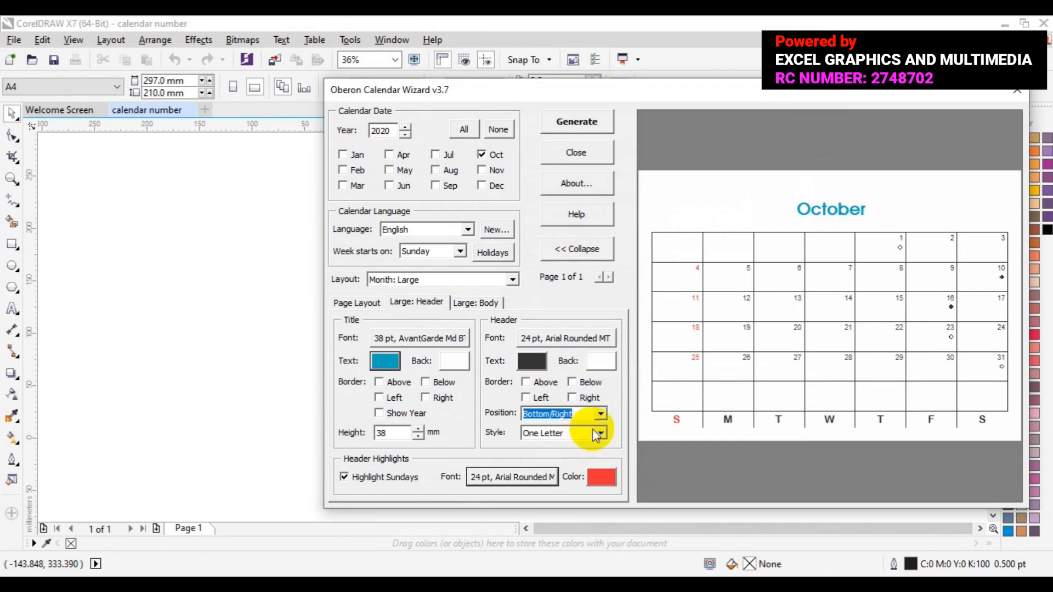
Set the weekday header's position to Top/Left and open the large calendar's body settings.
{"action": "left_click", "coordinate": [602, 412]}
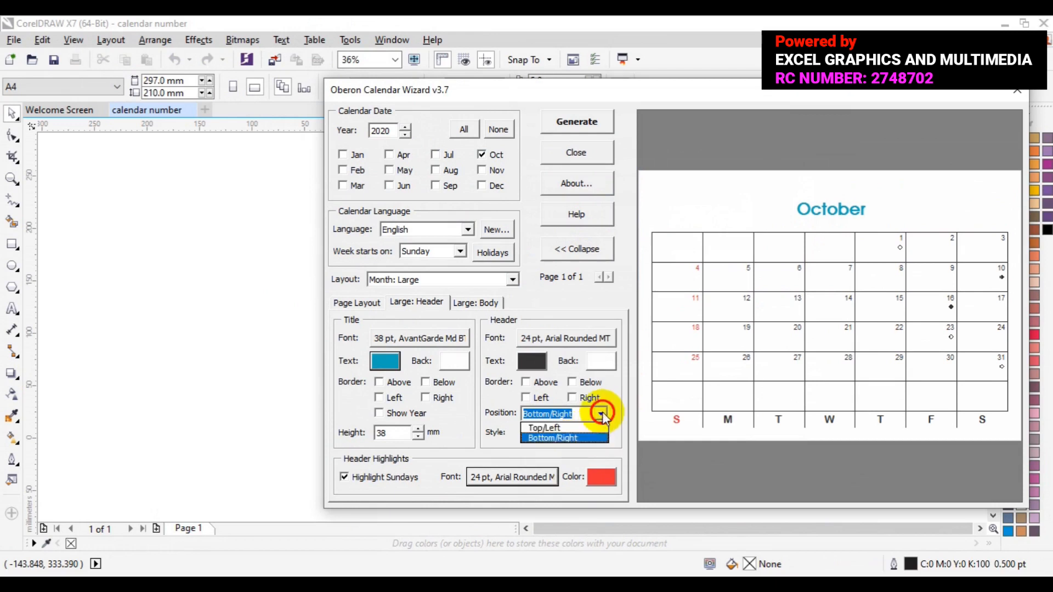
{"action": "left_click", "coordinate": [572, 429]}
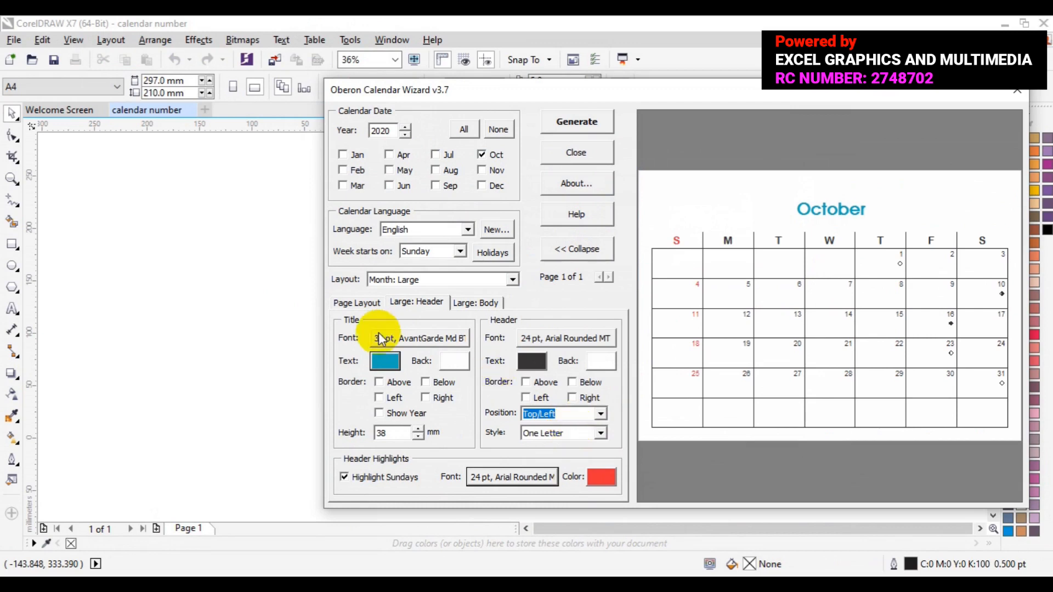
{"action": "left_click", "coordinate": [467, 305]}
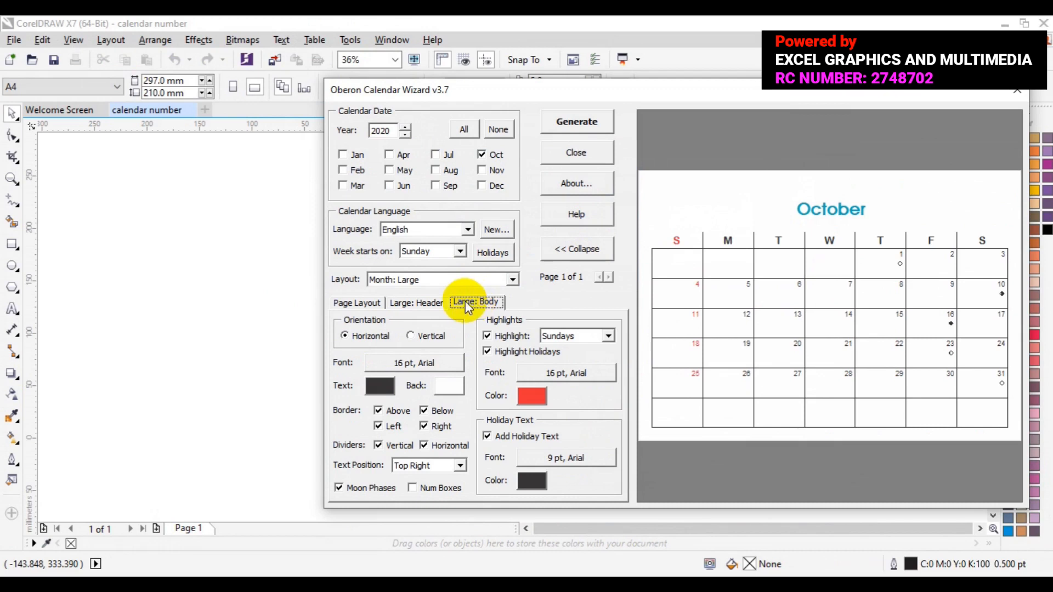
Try the calendar body without its above border and without vertical dividers, restoring each one.
{"action": "left_click", "coordinate": [378, 410]}
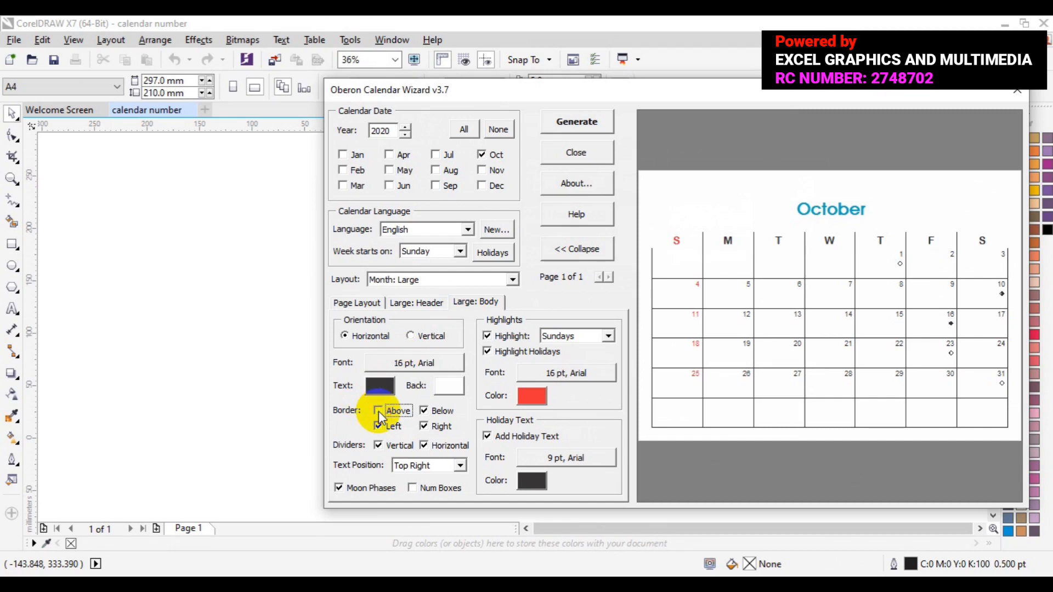
{"action": "left_click", "coordinate": [379, 410]}
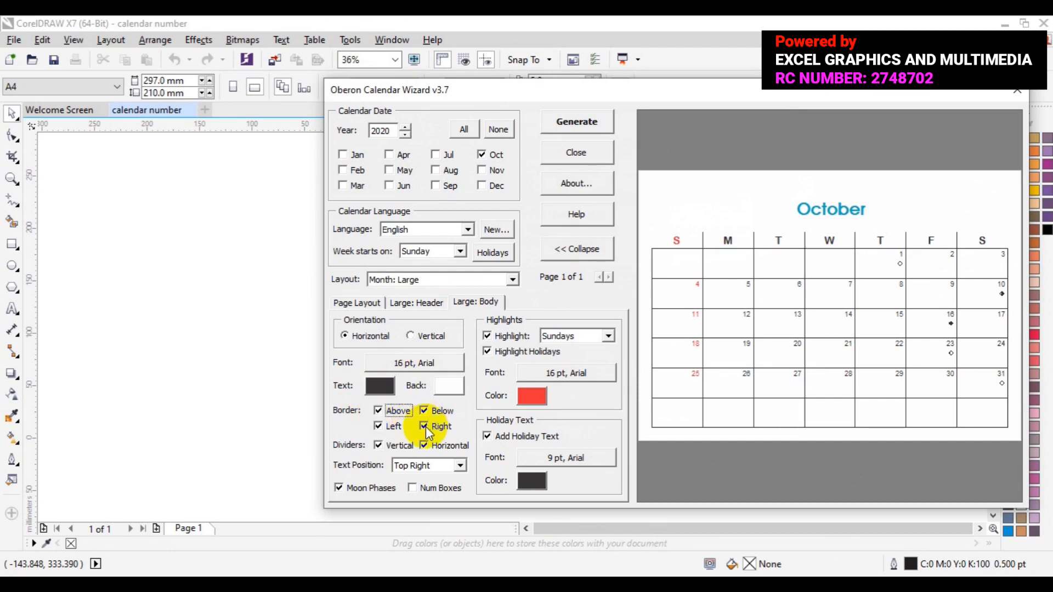
{"action": "left_click", "coordinate": [379, 445]}
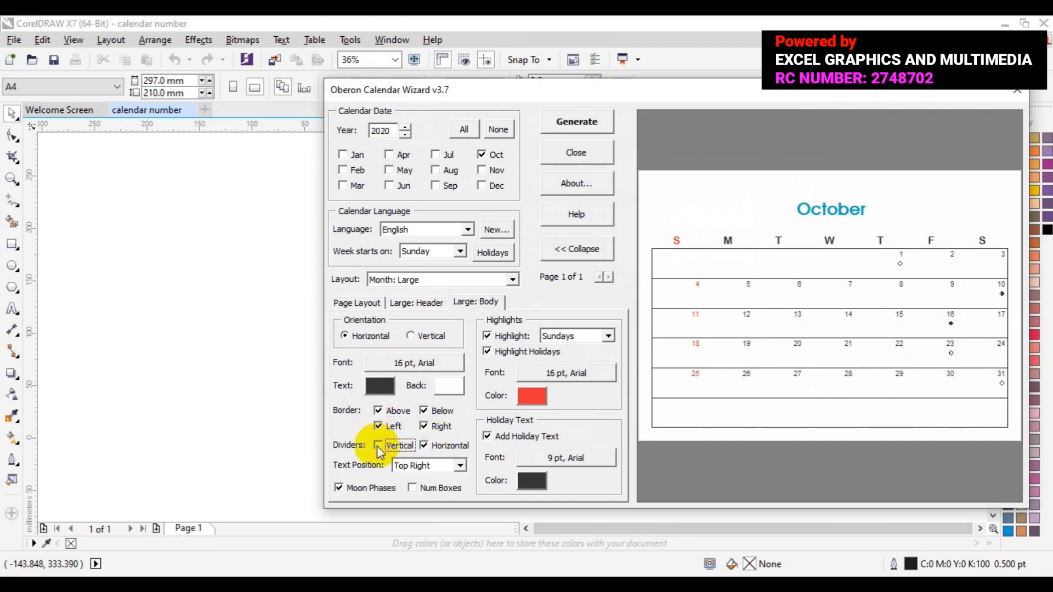
{"action": "left_click", "coordinate": [378, 445]}
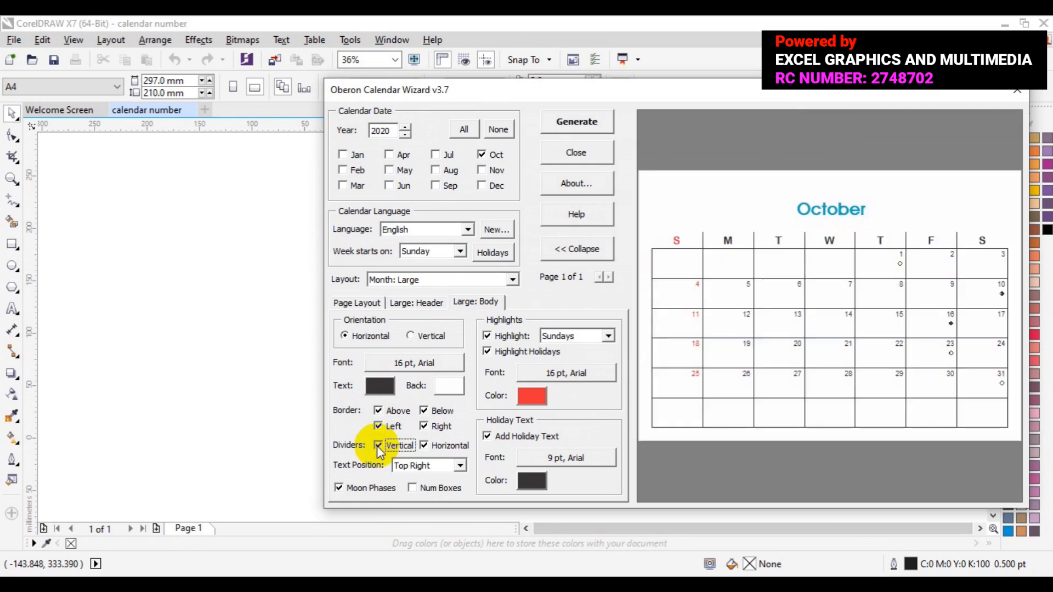
Turn off the calendar body's horizontal dividers, left and right borders, and moon phases.
{"action": "left_click", "coordinate": [424, 446]}
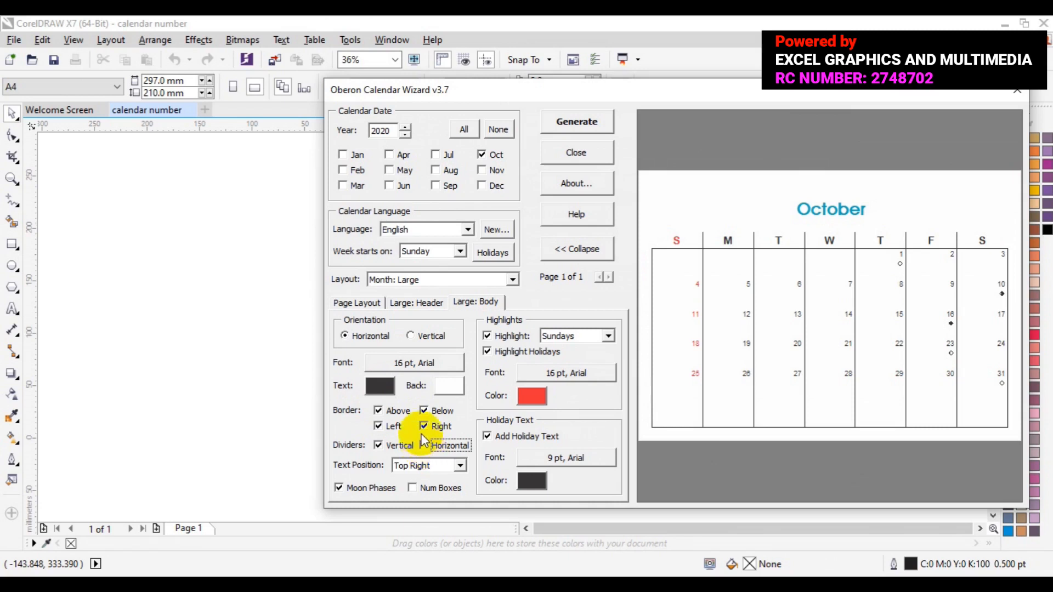
{"action": "left_click", "coordinate": [378, 427]}
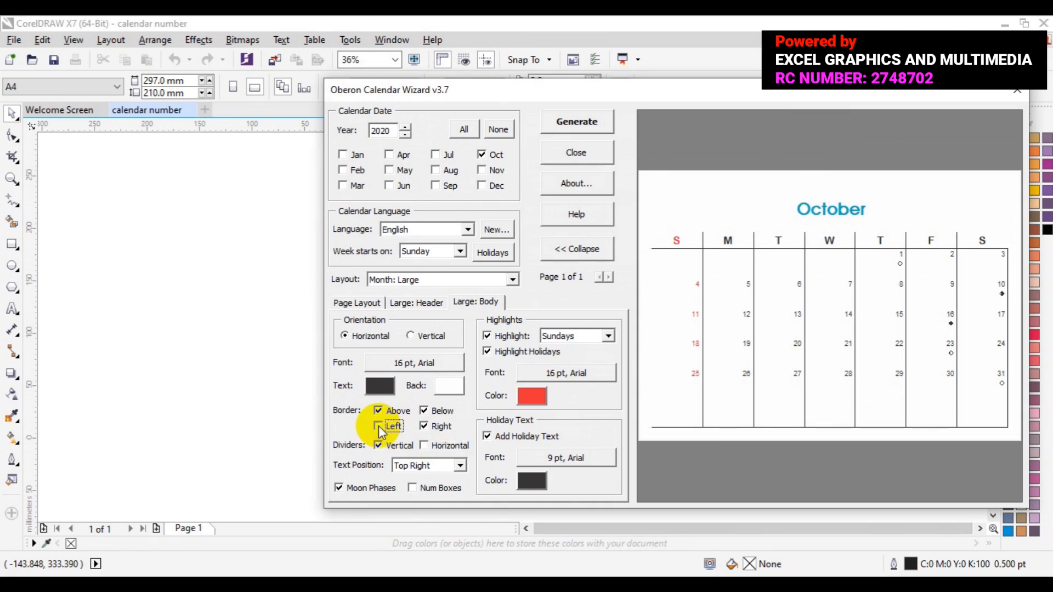
{"action": "left_click", "coordinate": [423, 428]}
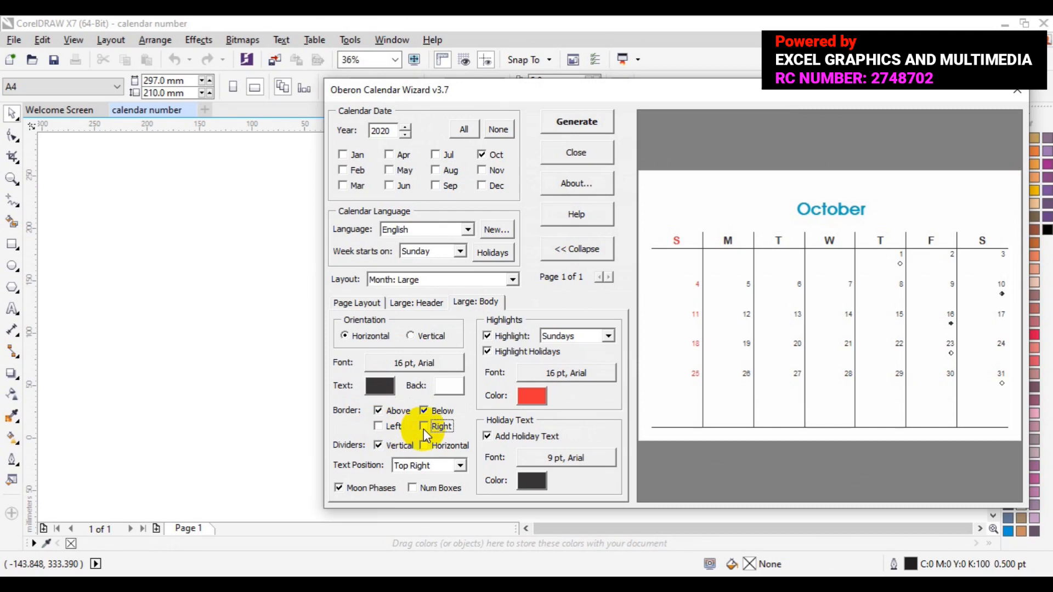
{"action": "left_click", "coordinate": [340, 490]}
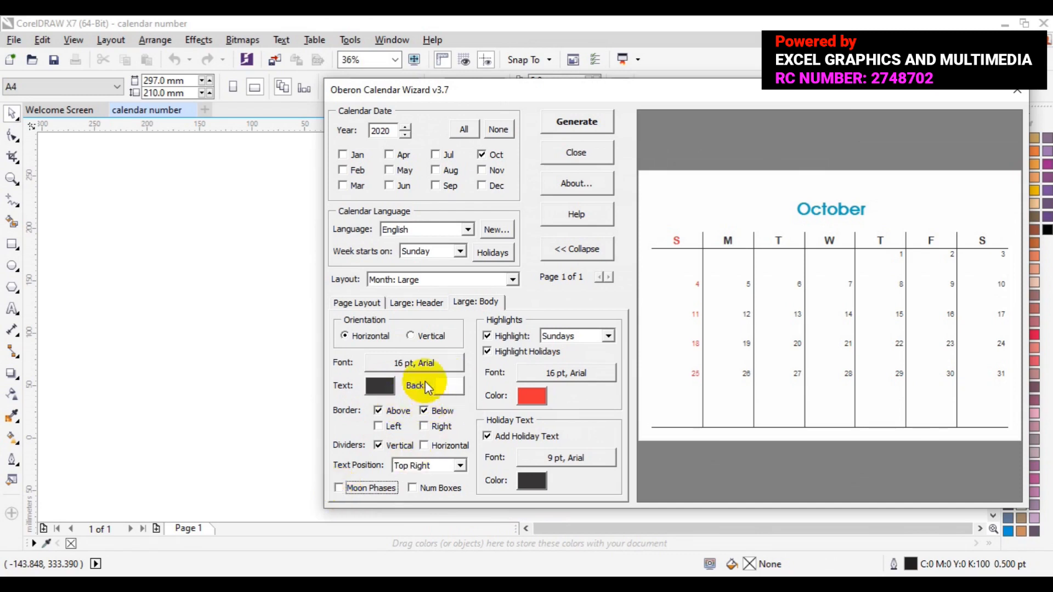
Set the calendar body's date font to BankGothic Bold at 26 pt.
{"action": "left_click", "coordinate": [412, 366]}
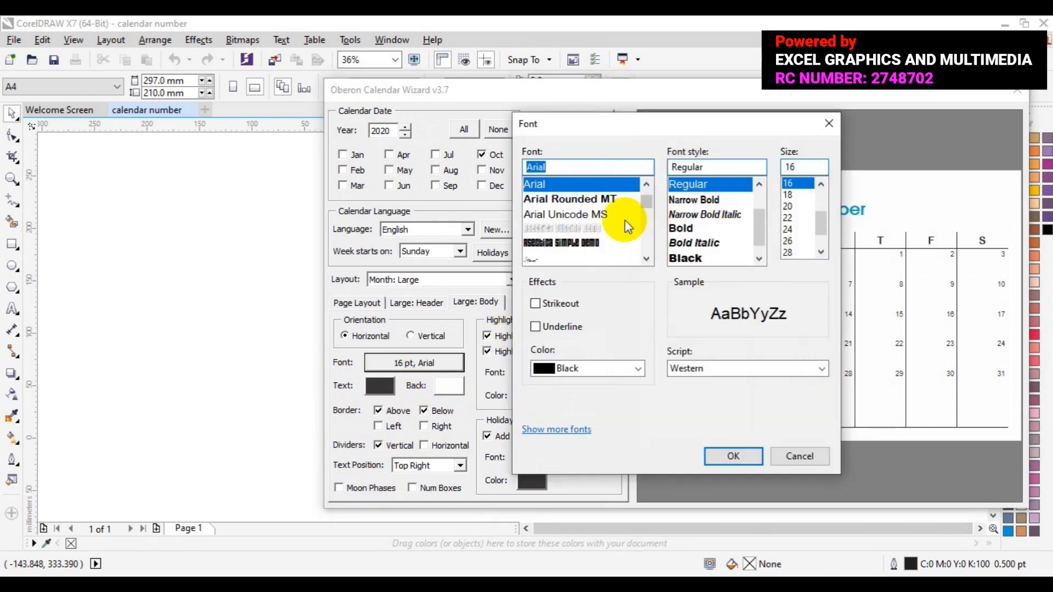
{"action": "left_click", "coordinate": [647, 229]}
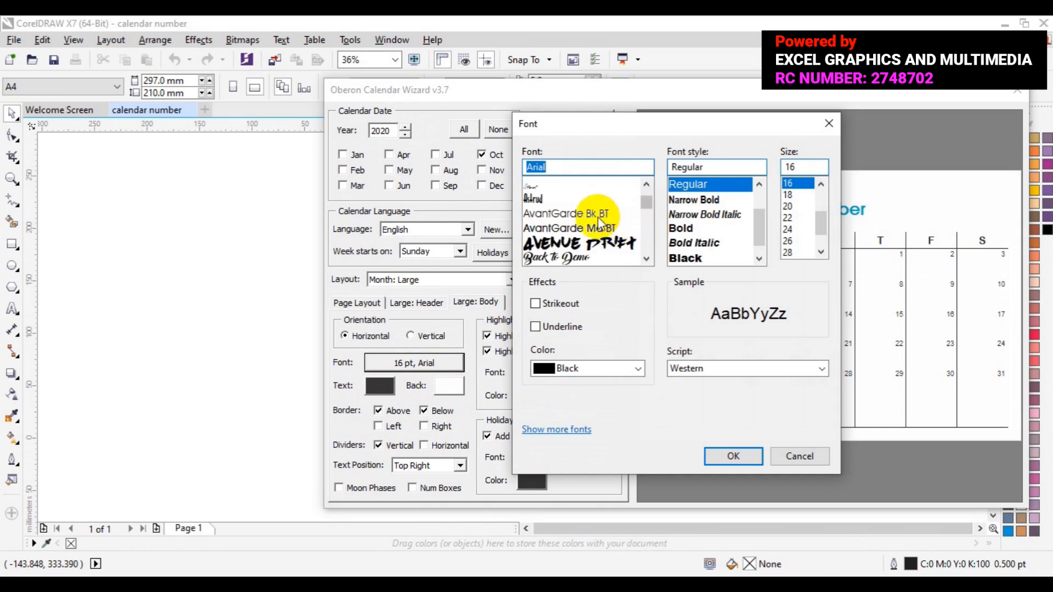
{"action": "scroll", "coordinate": [600, 222], "scroll_direction": "down", "scroll_amount": 2}
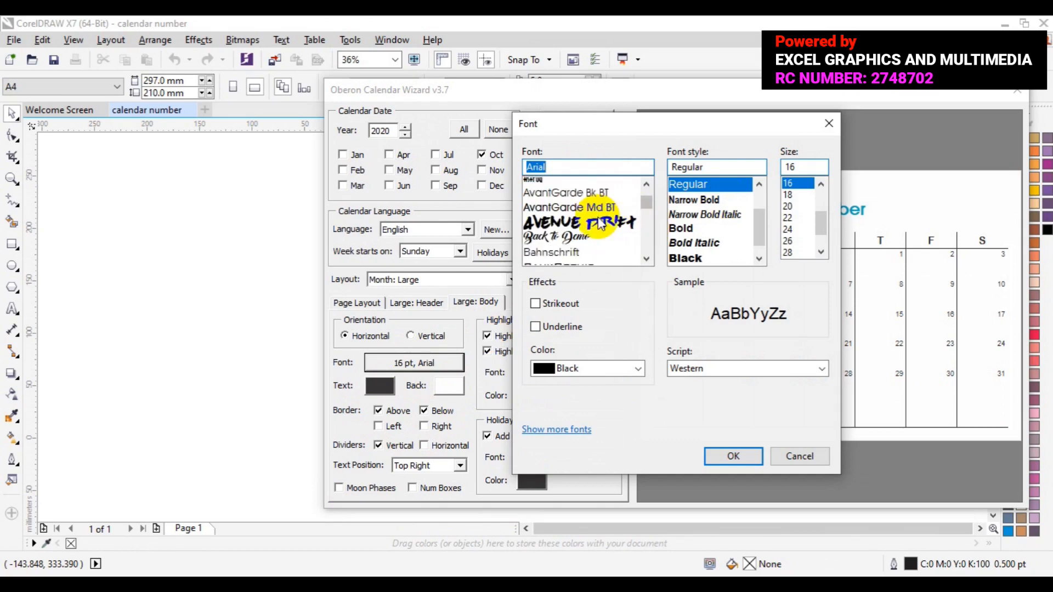
{"action": "left_click", "coordinate": [597, 215]}
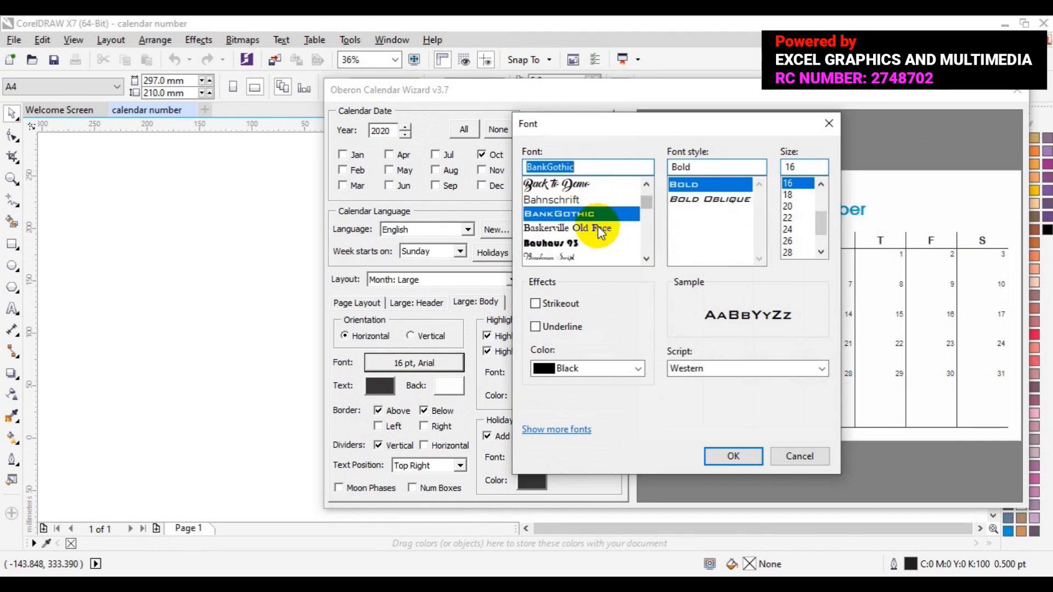
{"action": "left_click", "coordinate": [789, 240]}
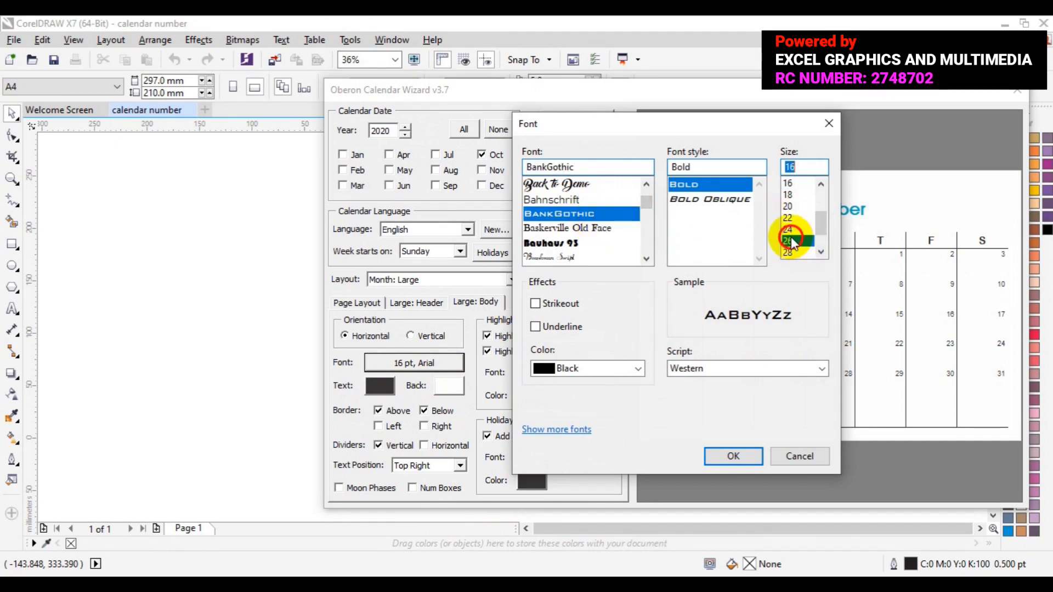
{"action": "left_click", "coordinate": [732, 455]}
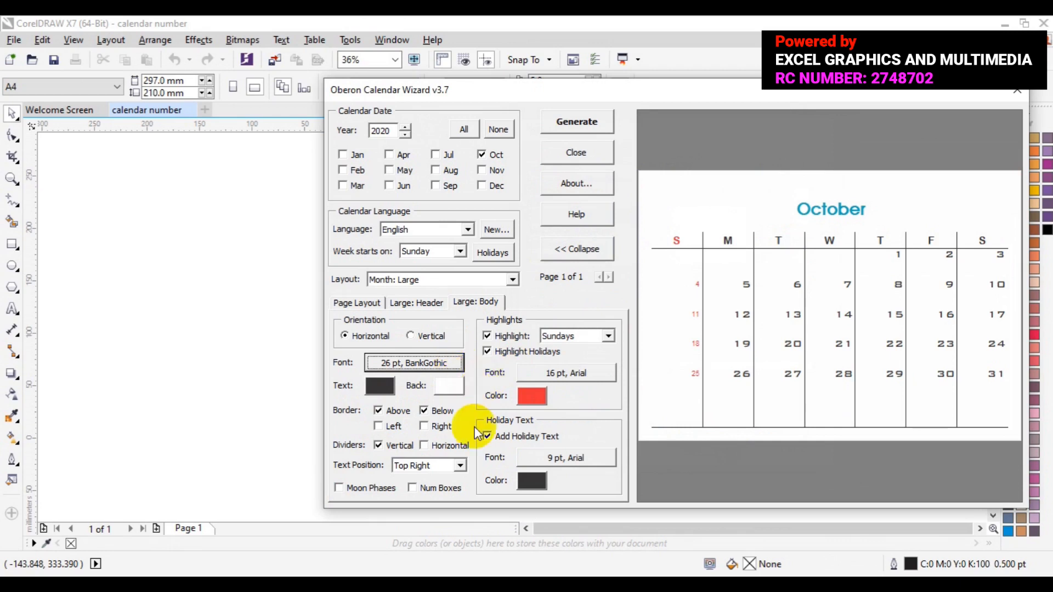
Set the font of the highlighted Sunday dates to BankGothic Bold at 26 pt.
{"action": "left_click", "coordinate": [539, 374]}
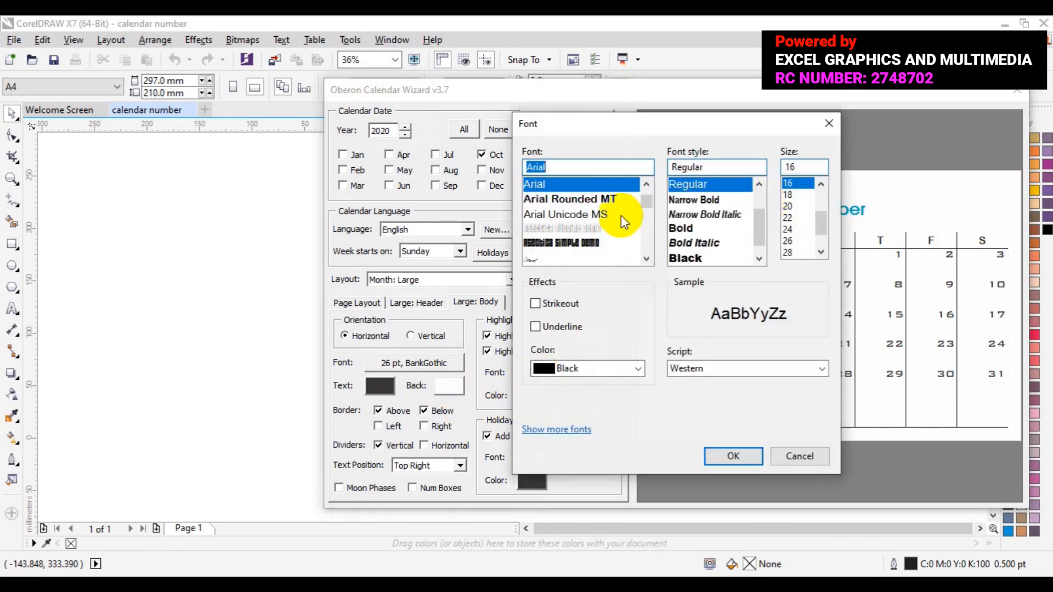
{"action": "left_click", "coordinate": [646, 225]}
{"action": "left_click", "coordinate": [646, 225]}
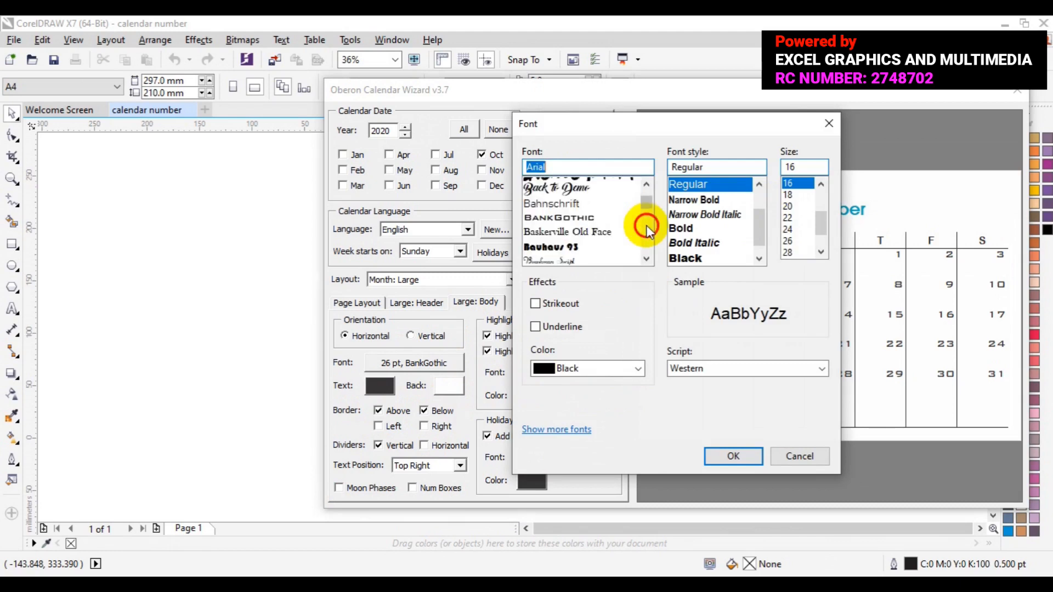
{"action": "left_click", "coordinate": [573, 216]}
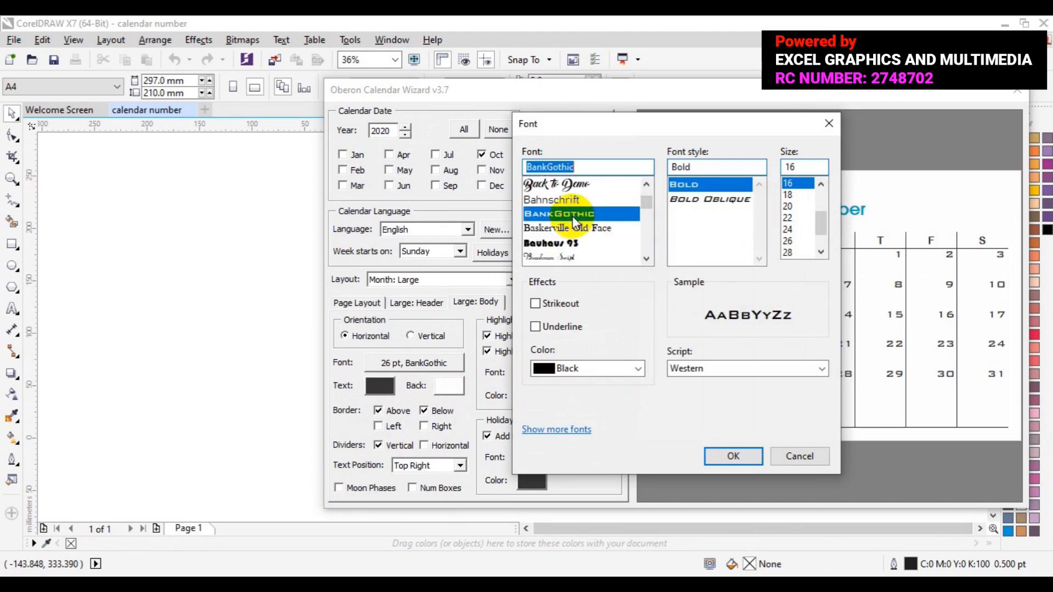
{"action": "left_click", "coordinate": [790, 241]}
{"action": "left_click", "coordinate": [735, 455]}
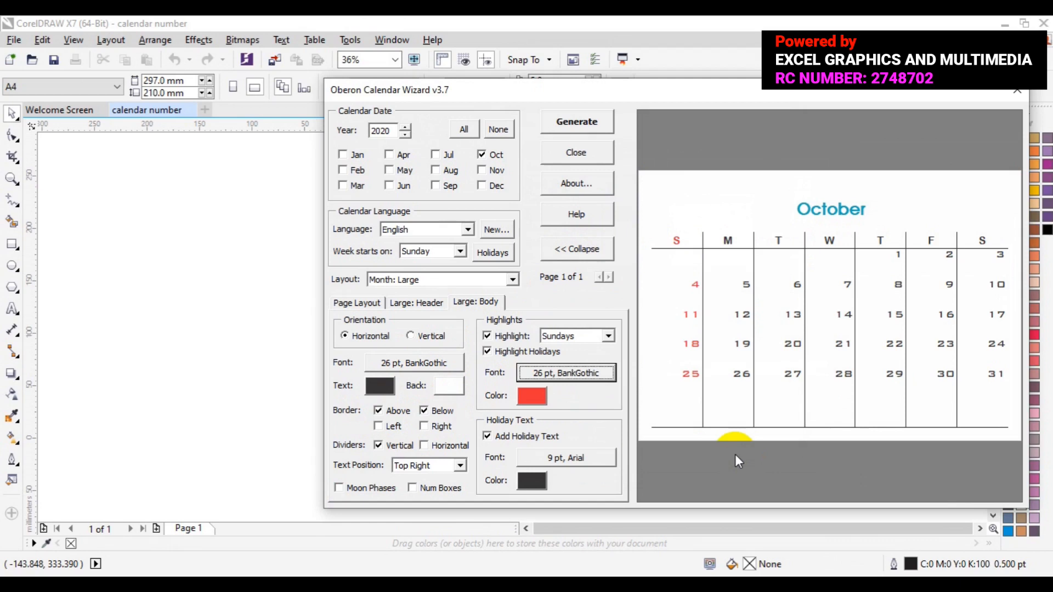
Set the date text position to Center and turn on the calendar body's left and right borders.
{"action": "left_click", "coordinate": [460, 469]}
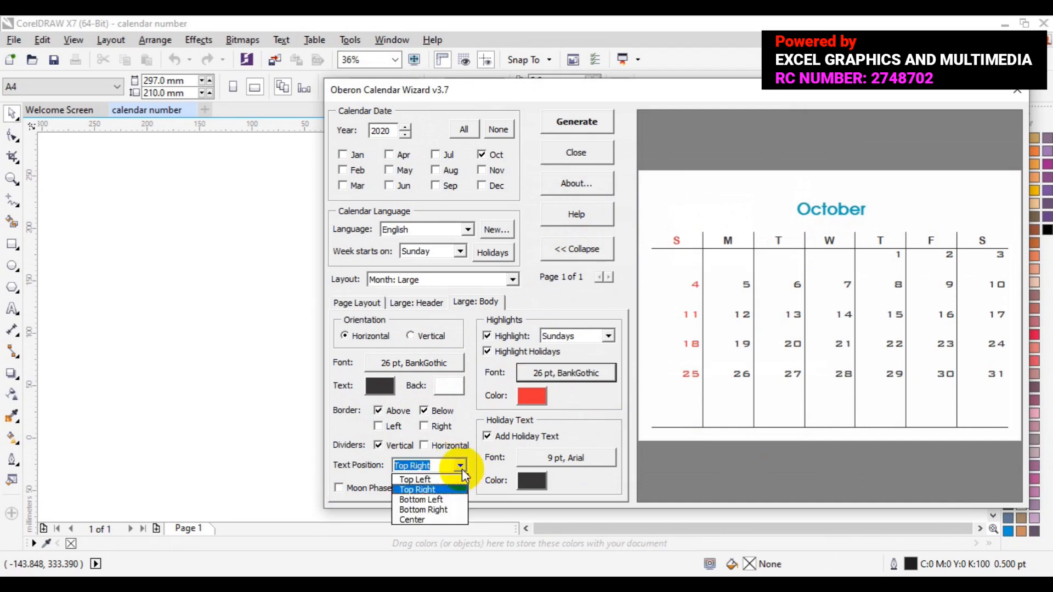
{"action": "left_click", "coordinate": [440, 520]}
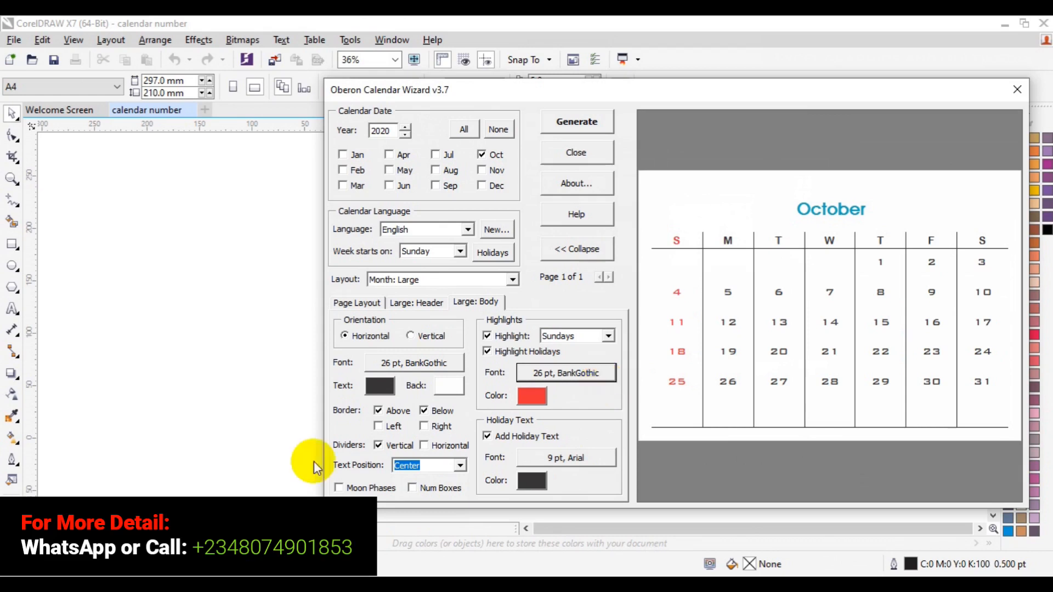
{"action": "left_click", "coordinate": [379, 426]}
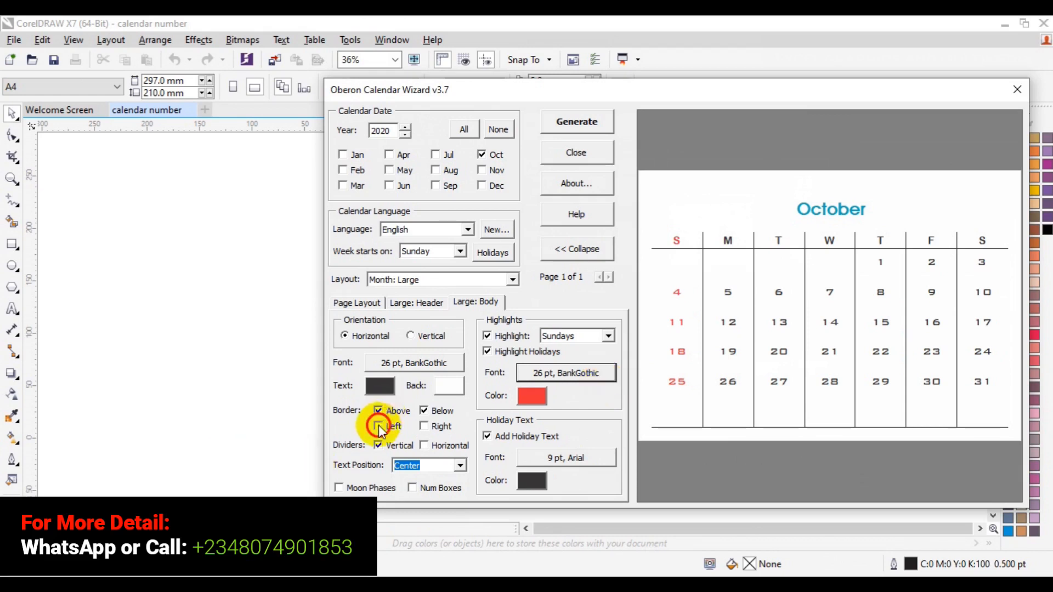
{"action": "left_click", "coordinate": [425, 429]}
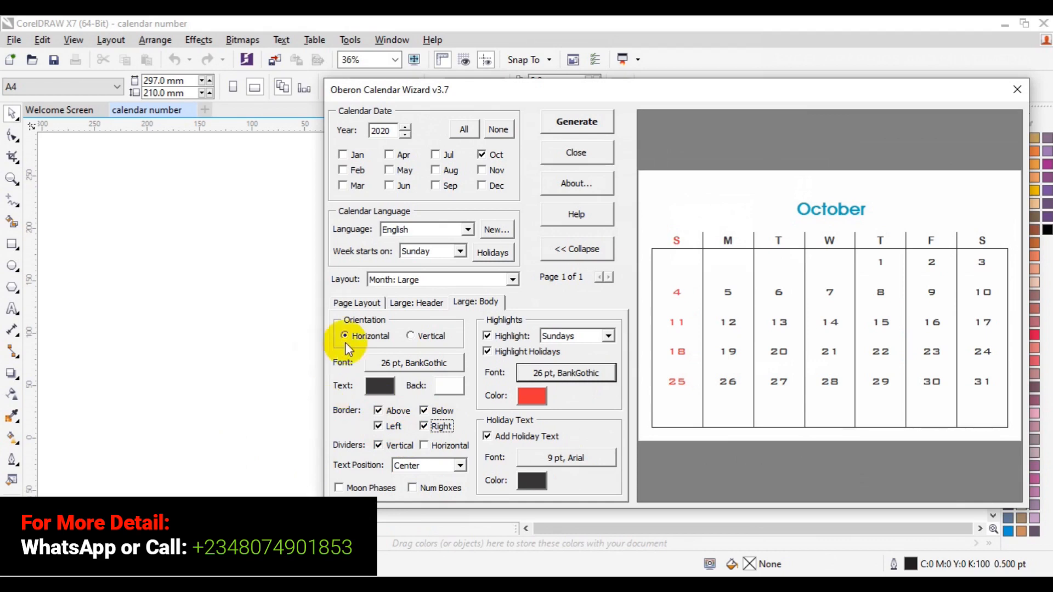
Turn on the above, below, left and right borders of the weekday header, leaving the month title without borders.
{"action": "left_click", "coordinate": [432, 303]}
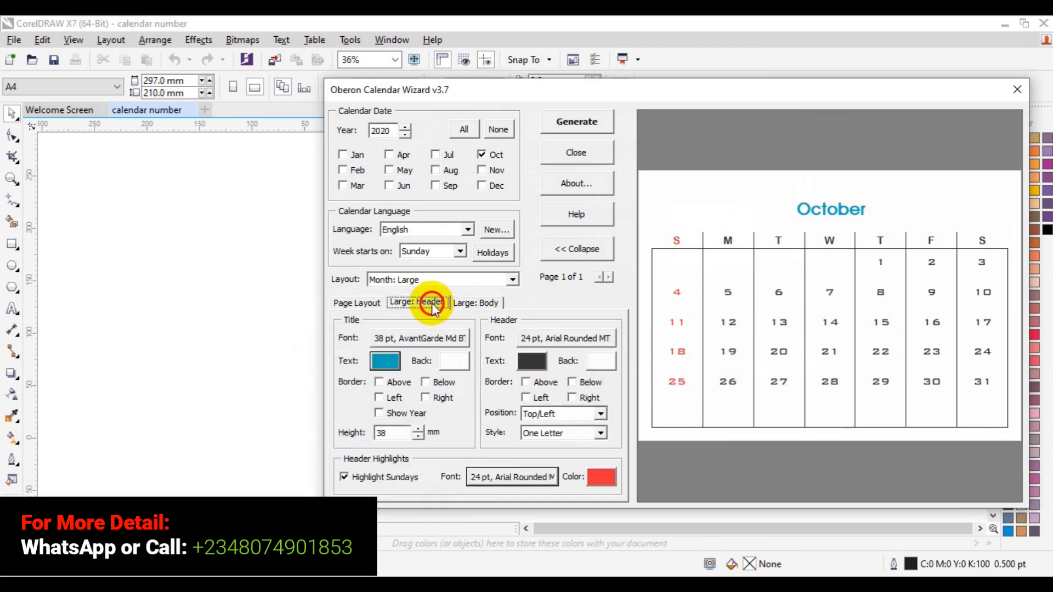
{"action": "left_click", "coordinate": [380, 384]}
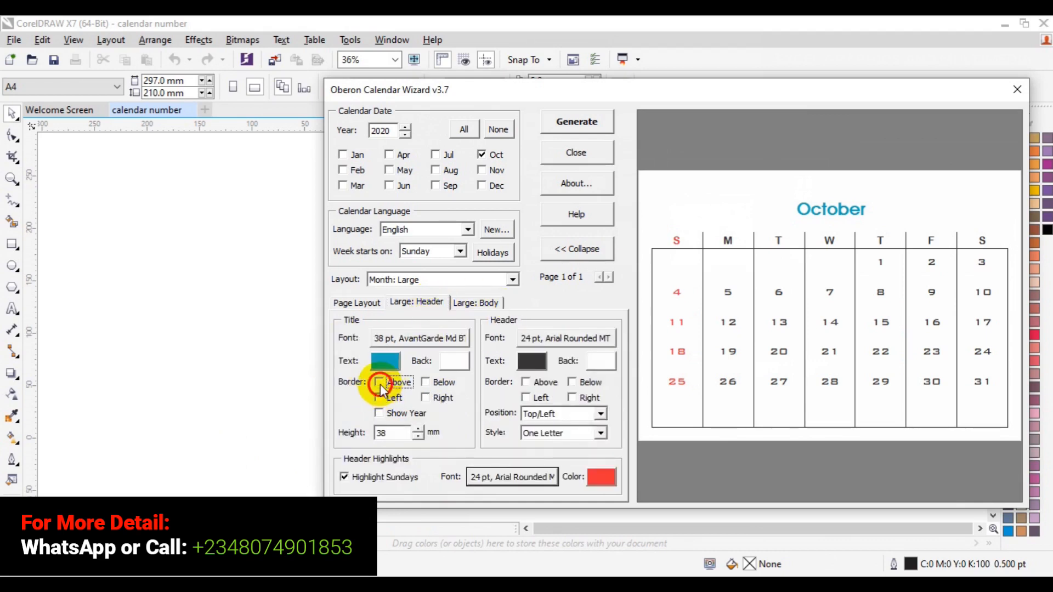
{"action": "left_click", "coordinate": [380, 384]}
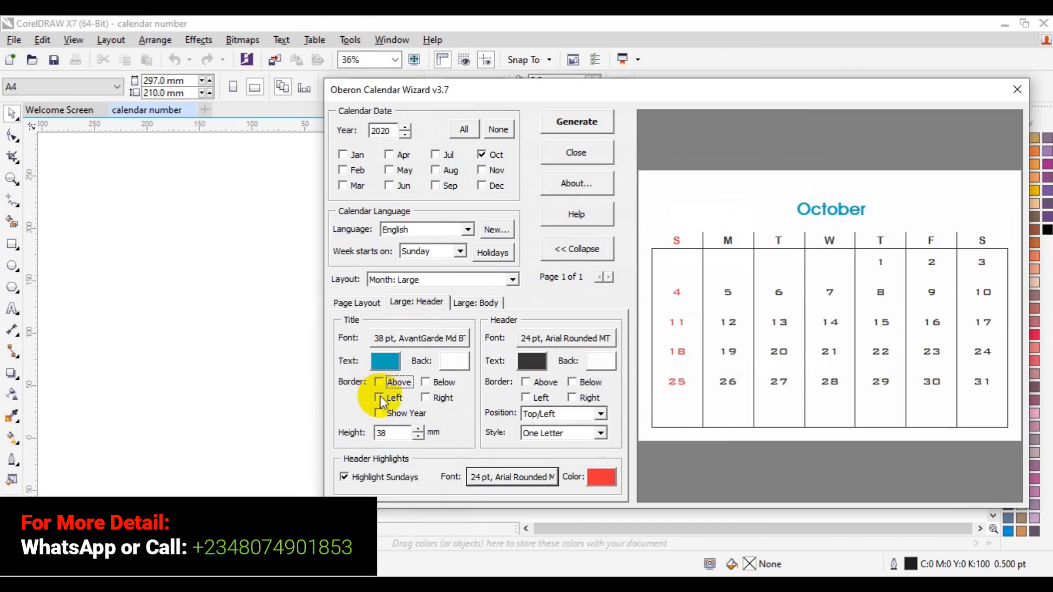
{"action": "left_click", "coordinate": [381, 397]}
{"action": "left_click", "coordinate": [380, 396]}
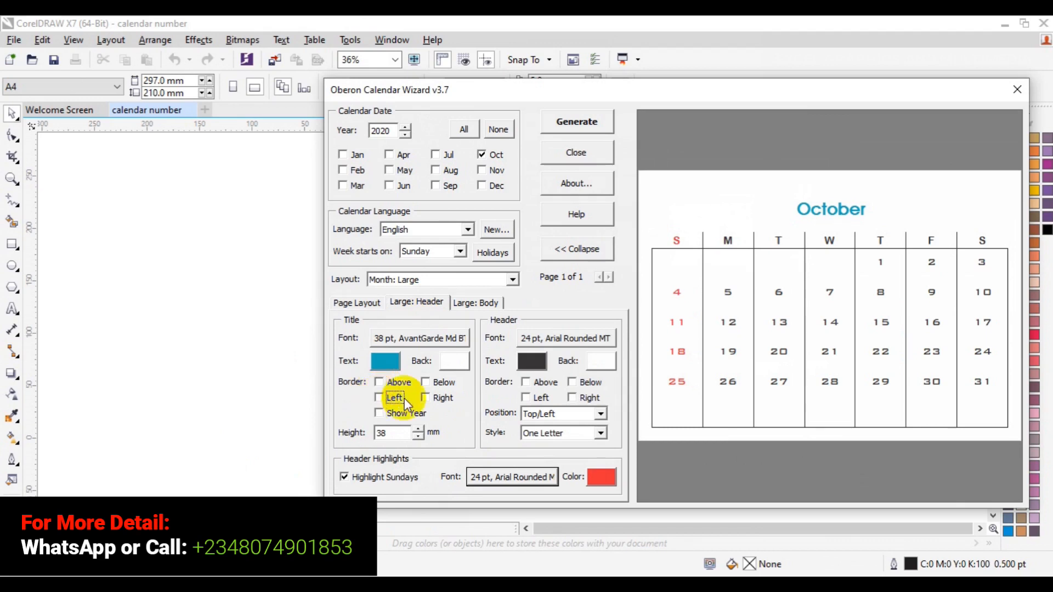
{"action": "left_click", "coordinate": [528, 386]}
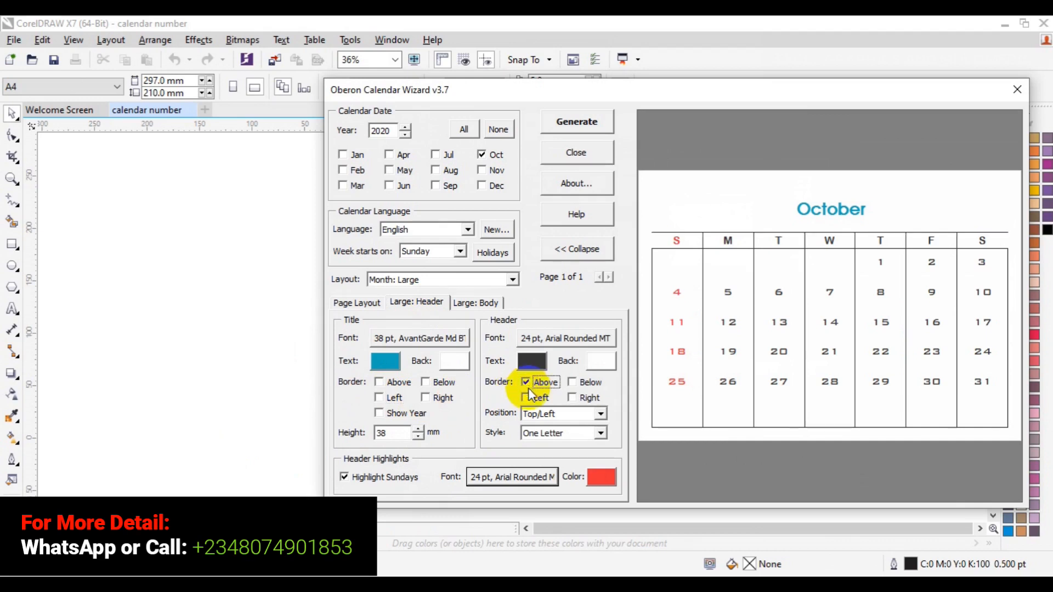
{"action": "left_click", "coordinate": [530, 400]}
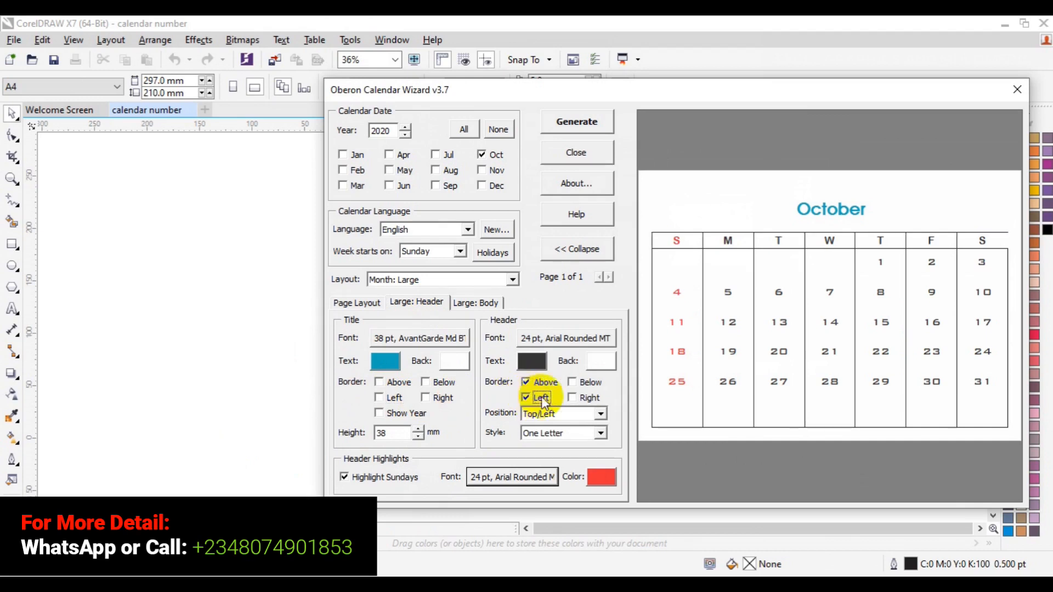
{"action": "left_click", "coordinate": [571, 396]}
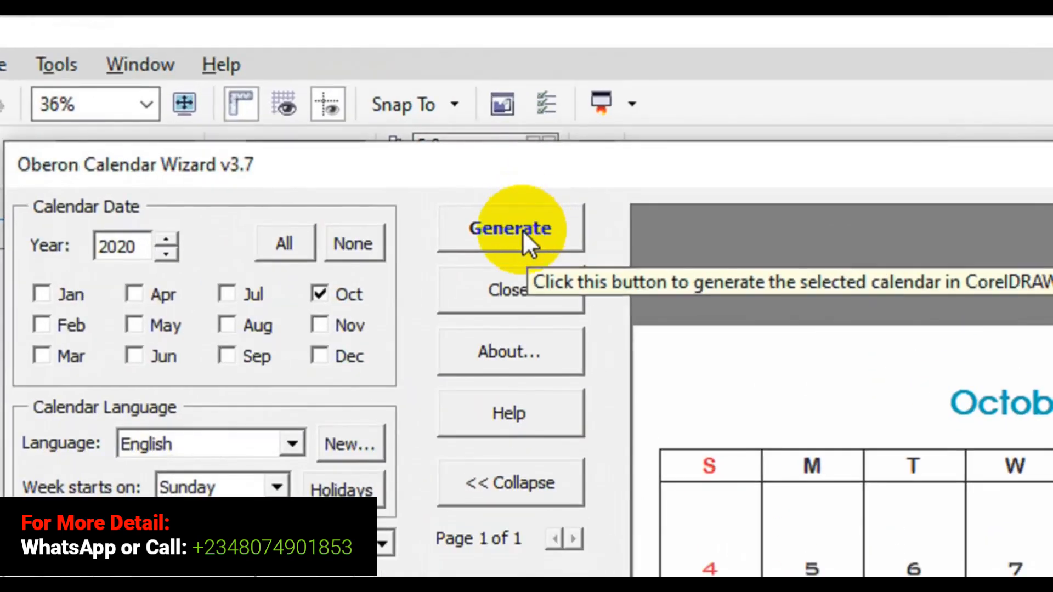
Generate the October 2020 calendar on the page, close the Calendar Wizard and deselect the calendar.
{"action": "left_click", "coordinate": [531, 217]}
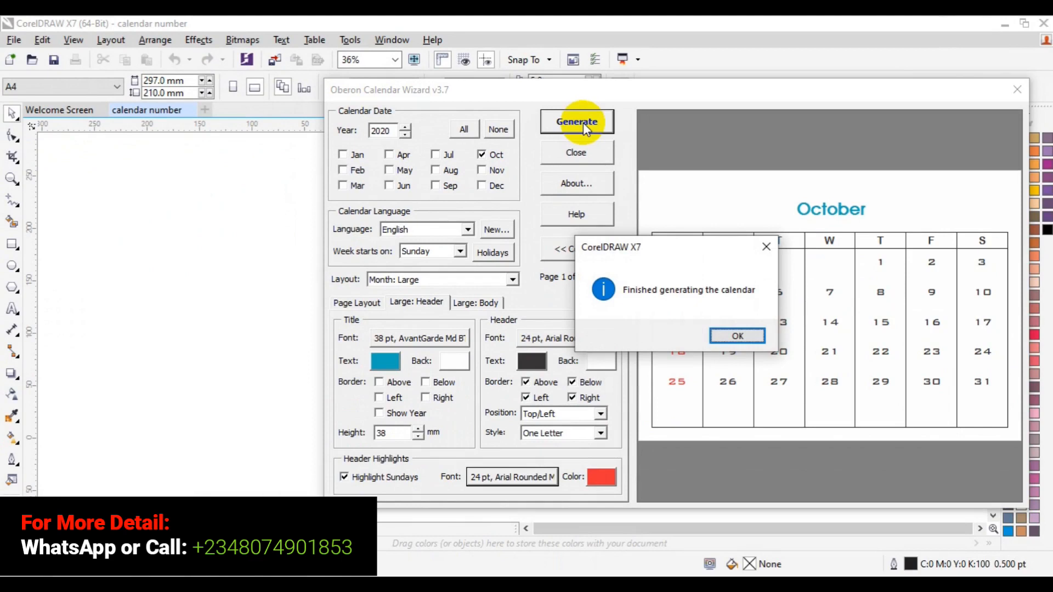
{"action": "left_click", "coordinate": [721, 337]}
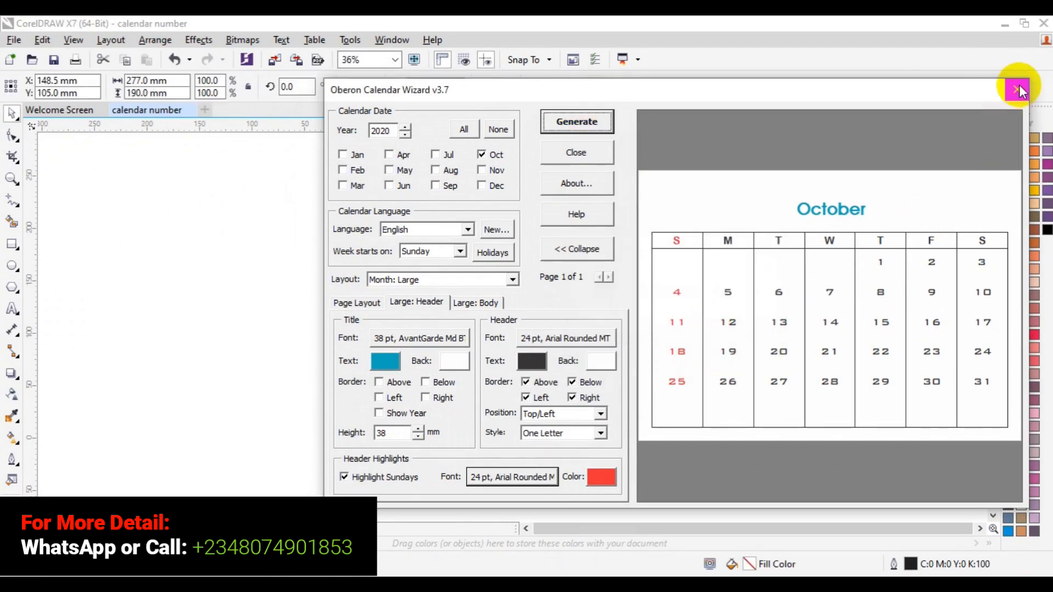
{"action": "left_click", "coordinate": [1017, 89]}
{"action": "left_click", "coordinate": [751, 292]}
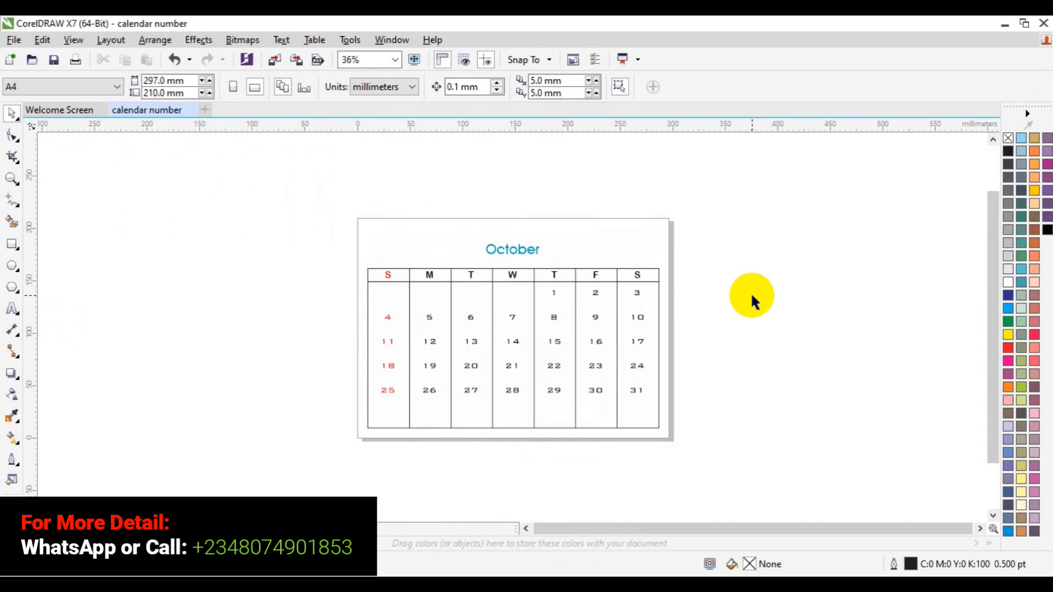
Ungroup the whole calendar into individual objects and clear the selection.
{"action": "left_click", "coordinate": [621, 253]}
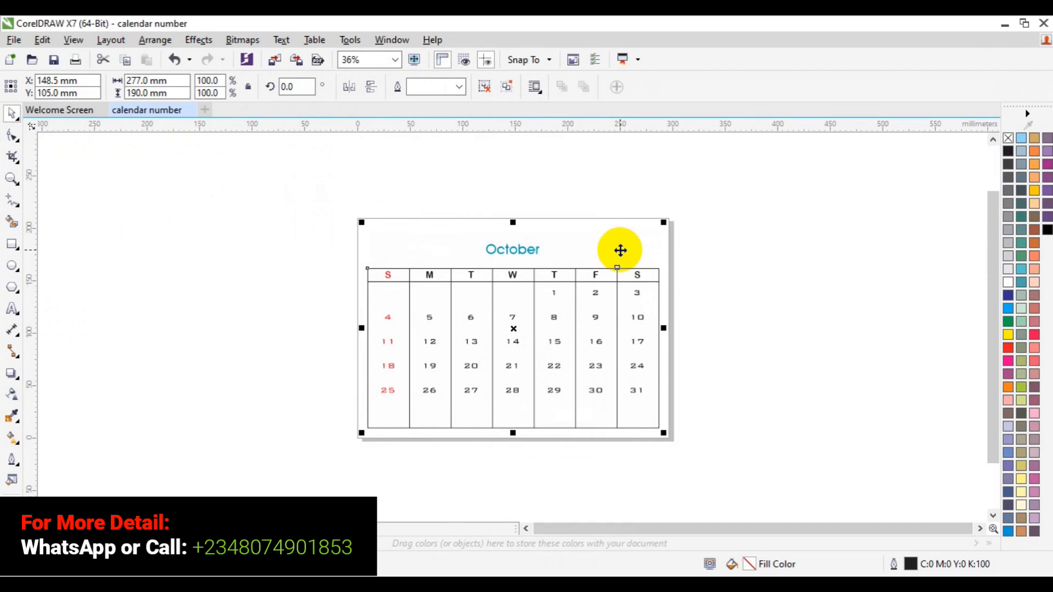
{"action": "left_click", "coordinate": [486, 88]}
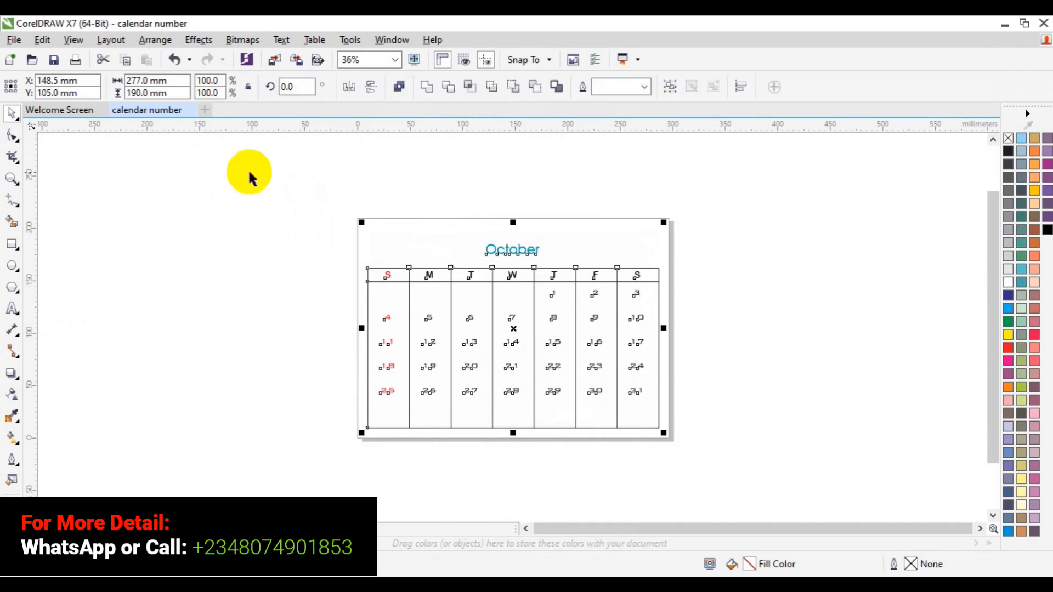
{"action": "left_click", "coordinate": [274, 226]}
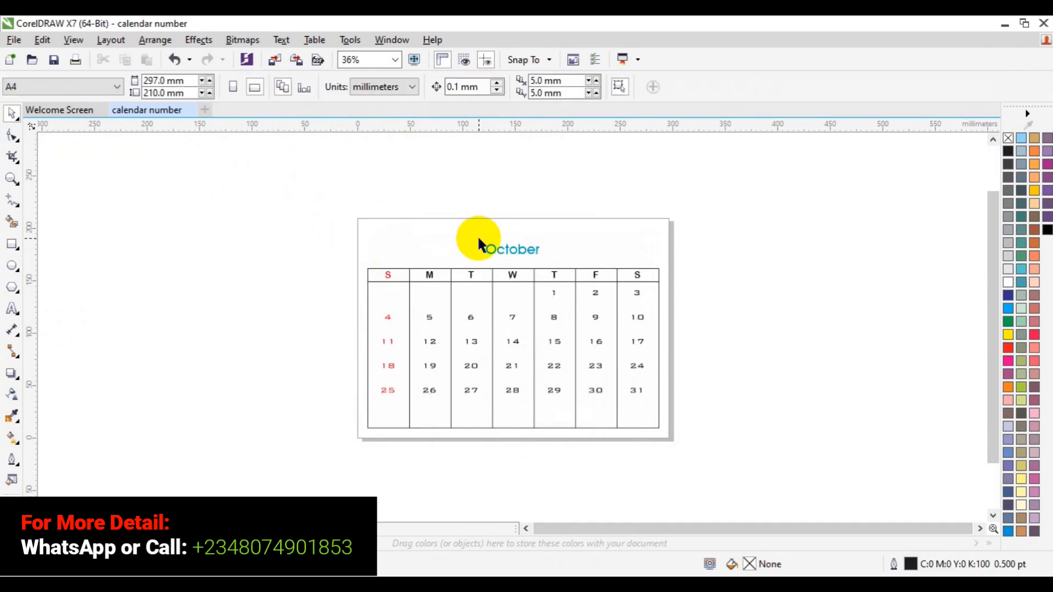
Select the October title and the dates 7, 14, 21 and 28 one by one to check that they are separate objects.
{"action": "left_click", "coordinate": [499, 253]}
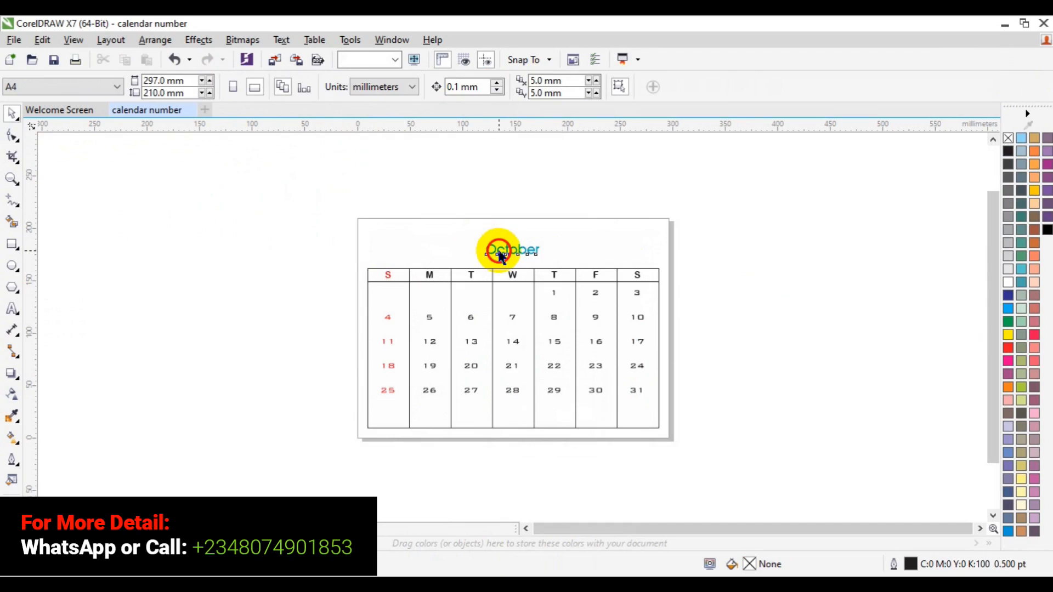
{"action": "left_click", "coordinate": [512, 322]}
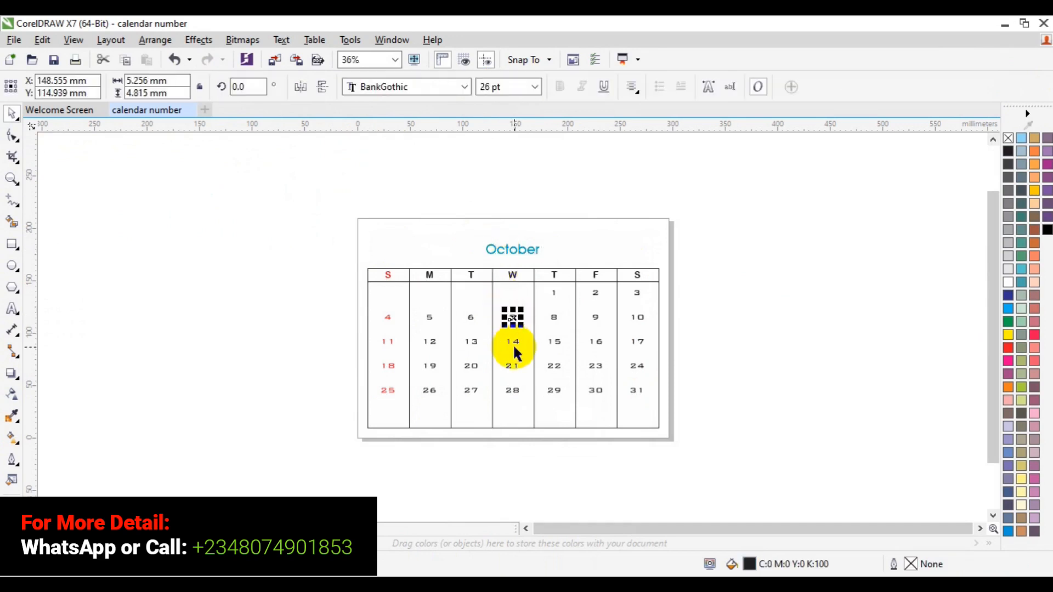
{"action": "left_click", "coordinate": [514, 344]}
{"action": "left_click", "coordinate": [511, 367]}
{"action": "left_click", "coordinate": [510, 395]}
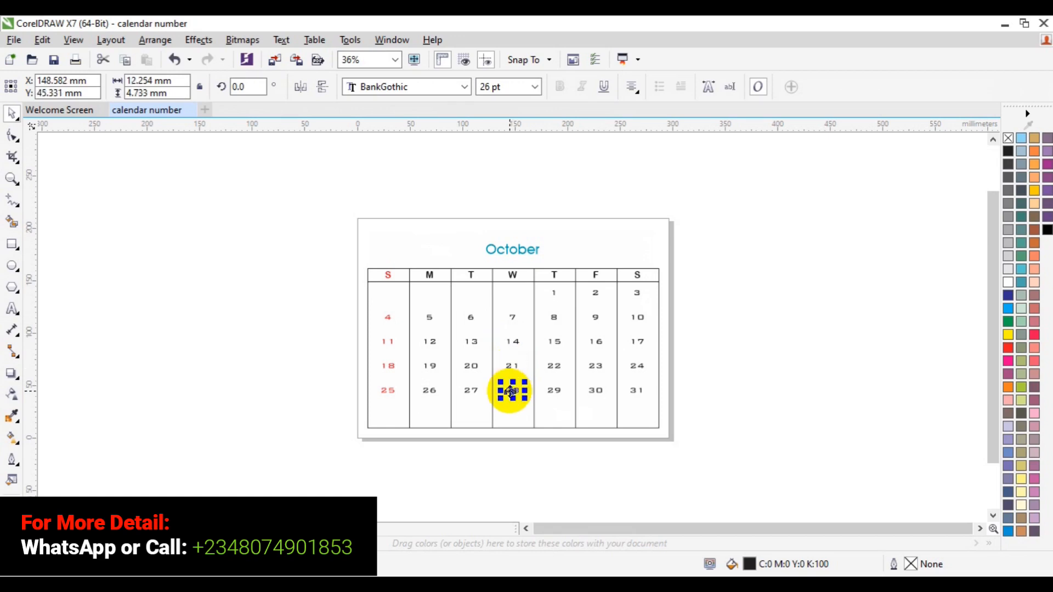
Delete the white background rectangle behind the October title.
{"action": "left_click", "coordinate": [602, 232]}
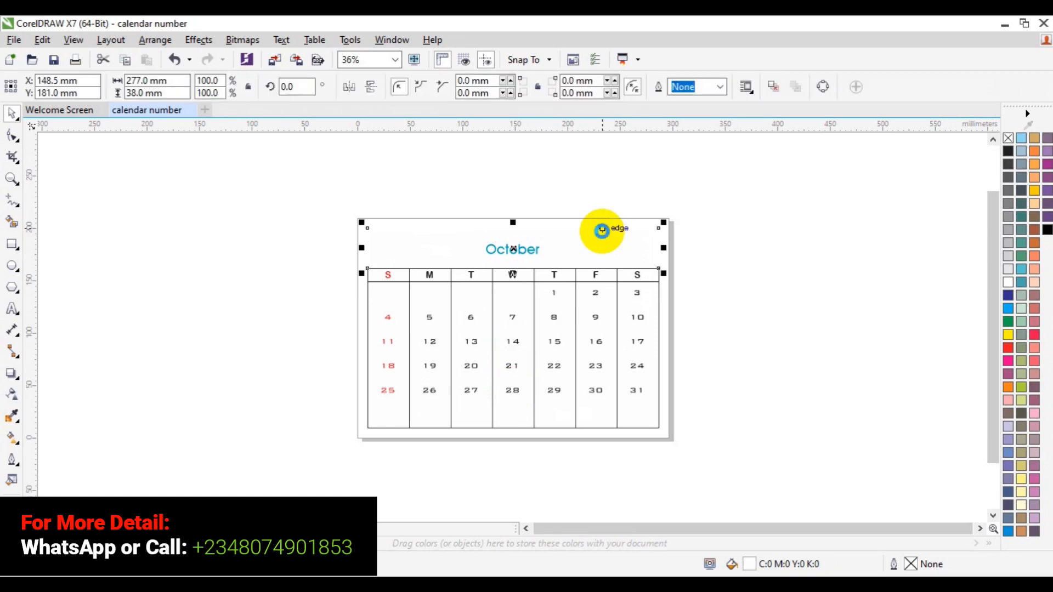
{"action": "key", "text": "Escape"}
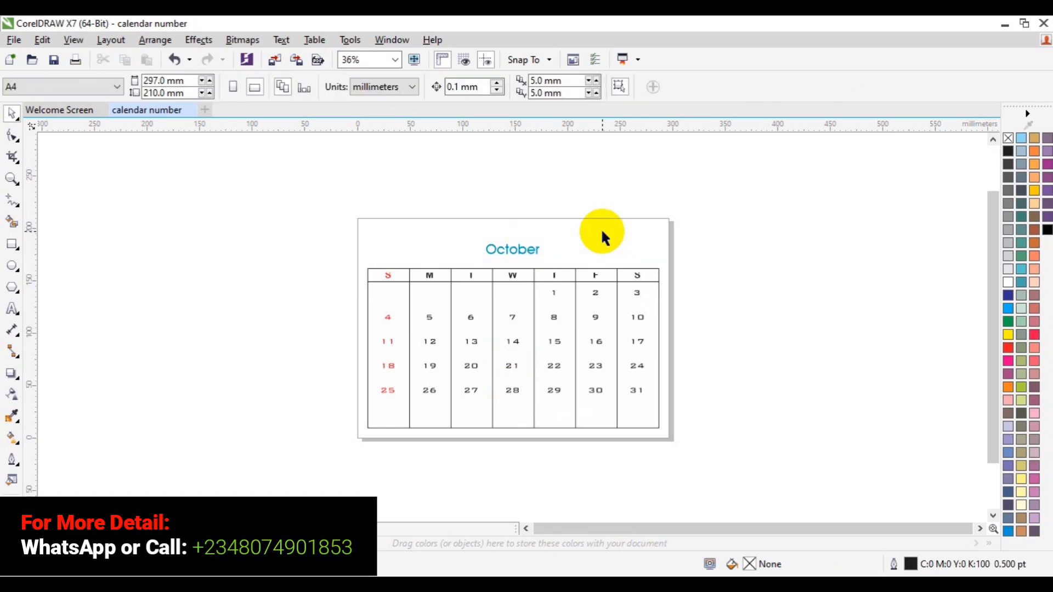
Try removing the white rectangle behind the dates, and undo the removal.
{"action": "left_click", "coordinate": [390, 305]}
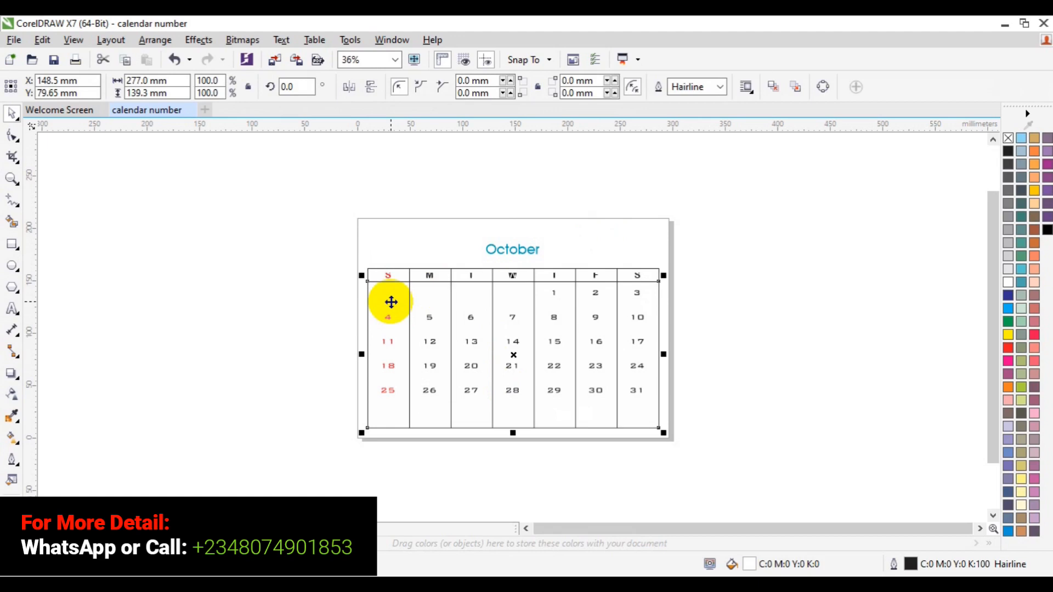
{"action": "key", "text": "Escape"}
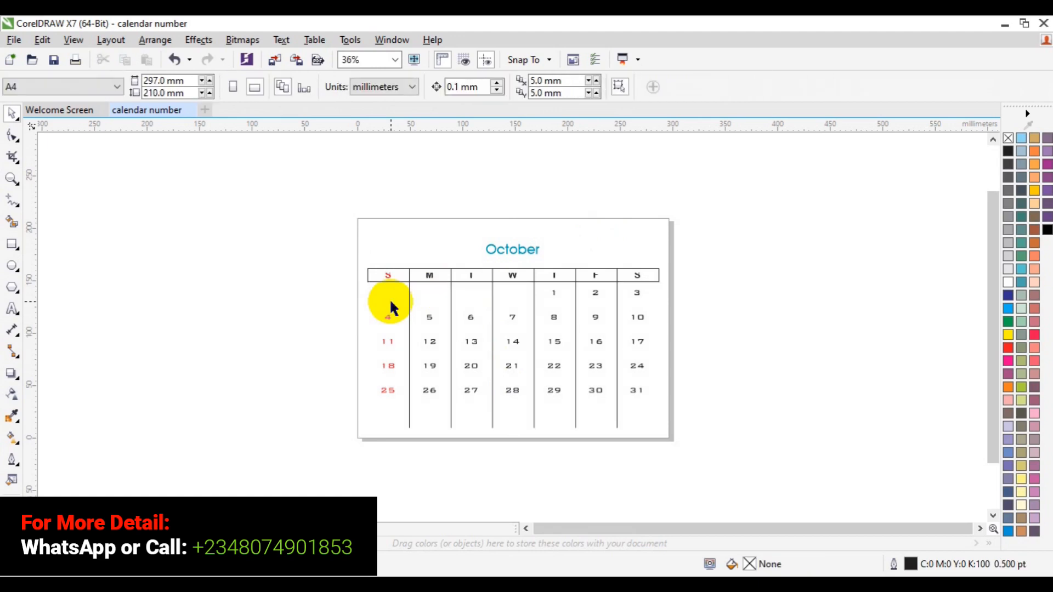
{"action": "left_click", "coordinate": [390, 298]}
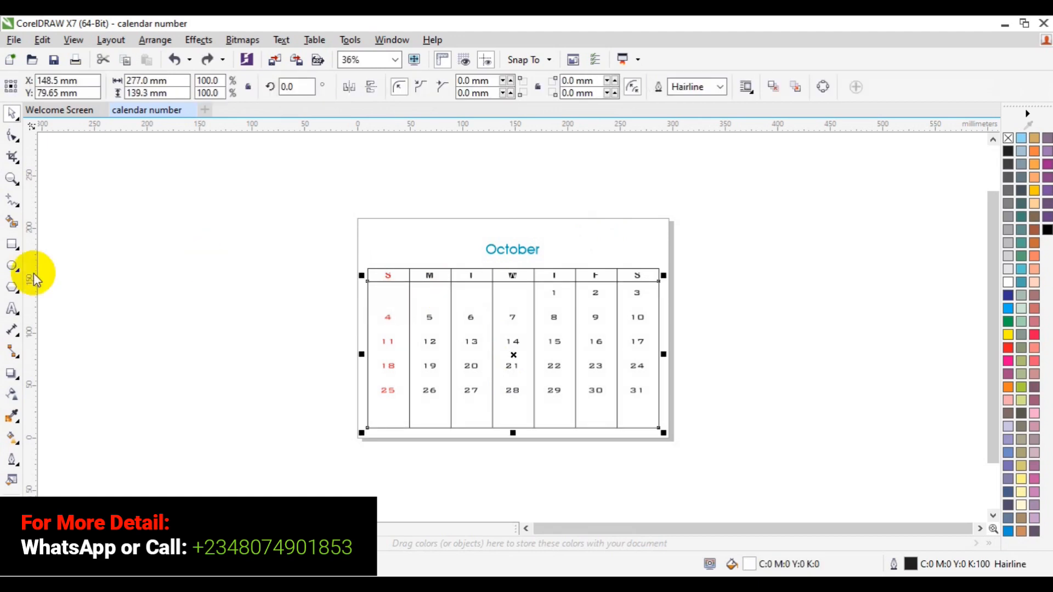
Add a page-sized rectangle behind the calendar, fill it with cyan (C:100 M:0 Y:0 K:0) and deselect it.
{"action": "double_click", "coordinate": [12, 246]}
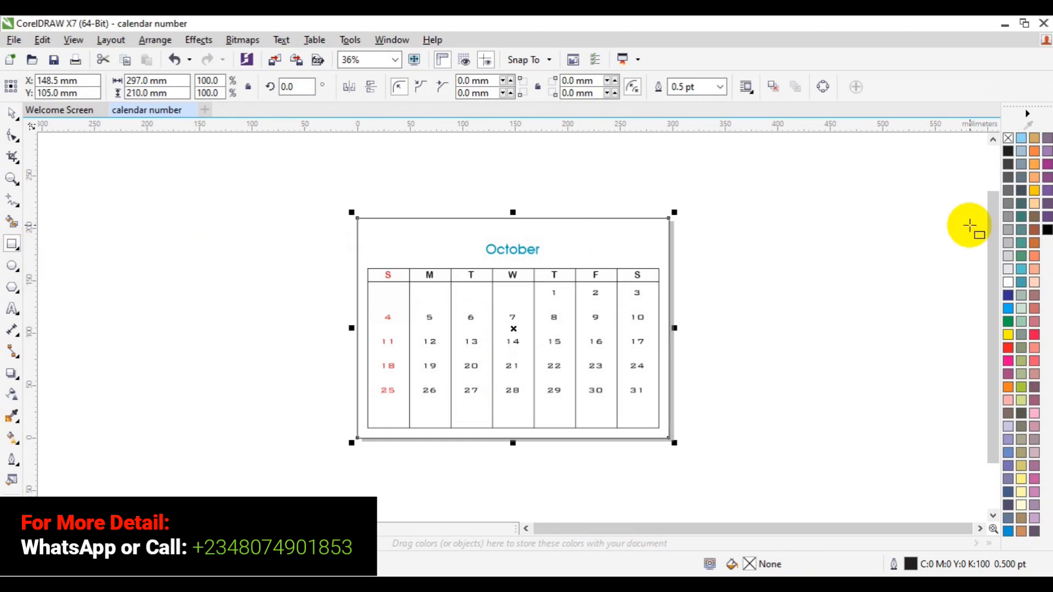
{"action": "left_click", "coordinate": [1007, 310]}
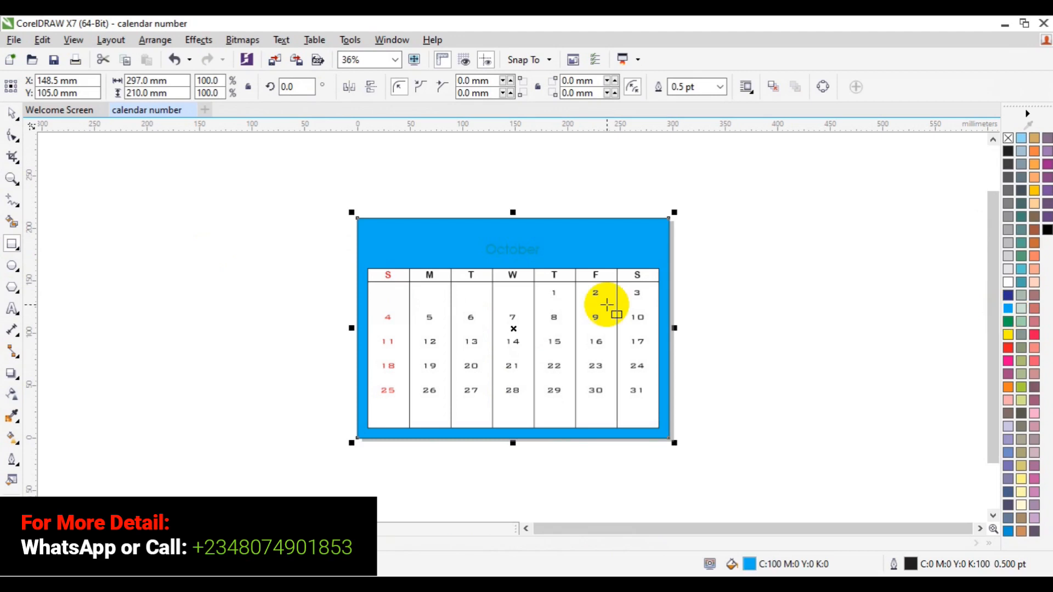
{"action": "key", "text": "space"}
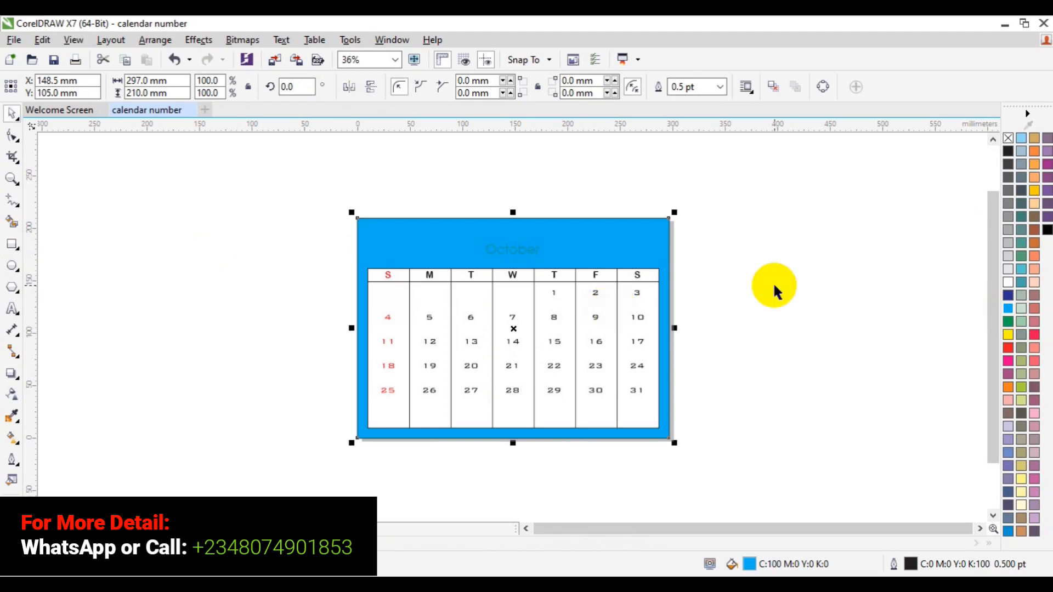
{"action": "left_click", "coordinate": [776, 284]}
Try shifting the white rectangle behind the dates off the grid, and undo the move.
{"action": "left_click", "coordinate": [440, 300]}
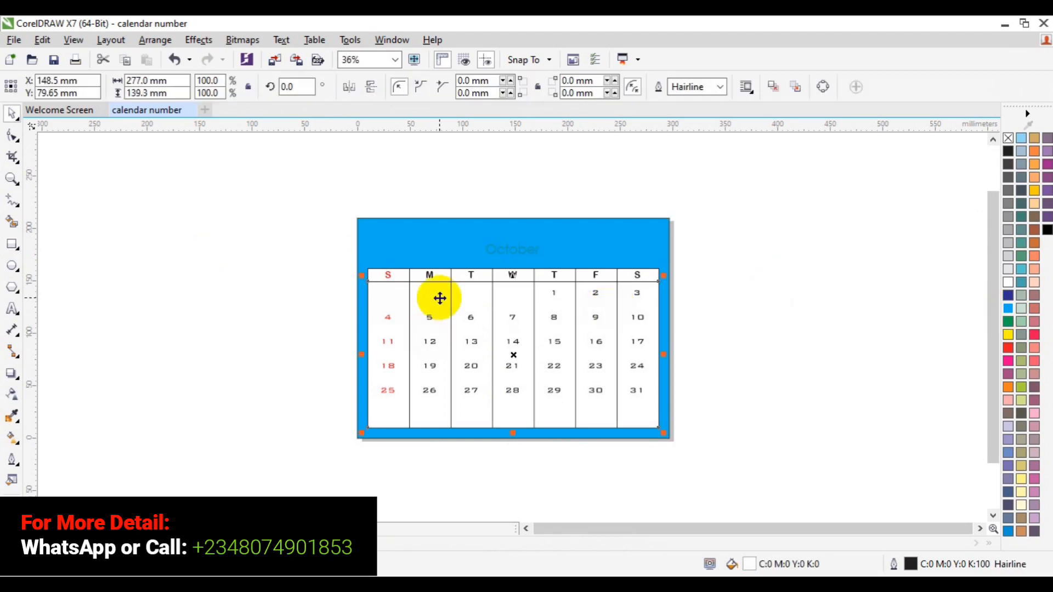
{"action": "left_click_drag", "start_coordinate": [439, 298], "coordinate": [407, 309]}
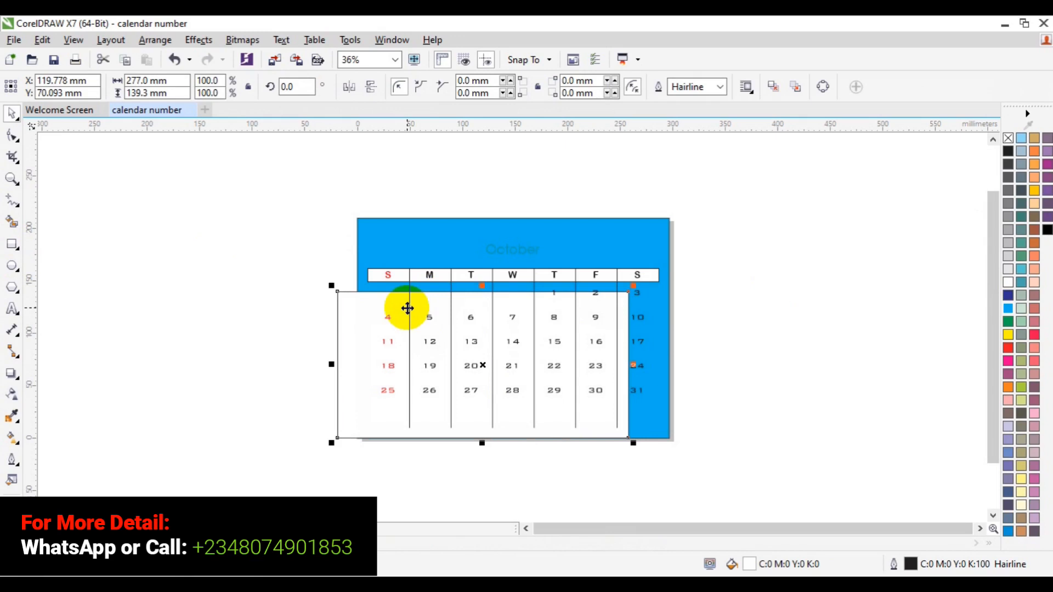
{"action": "key", "text": "ctrl+z"}
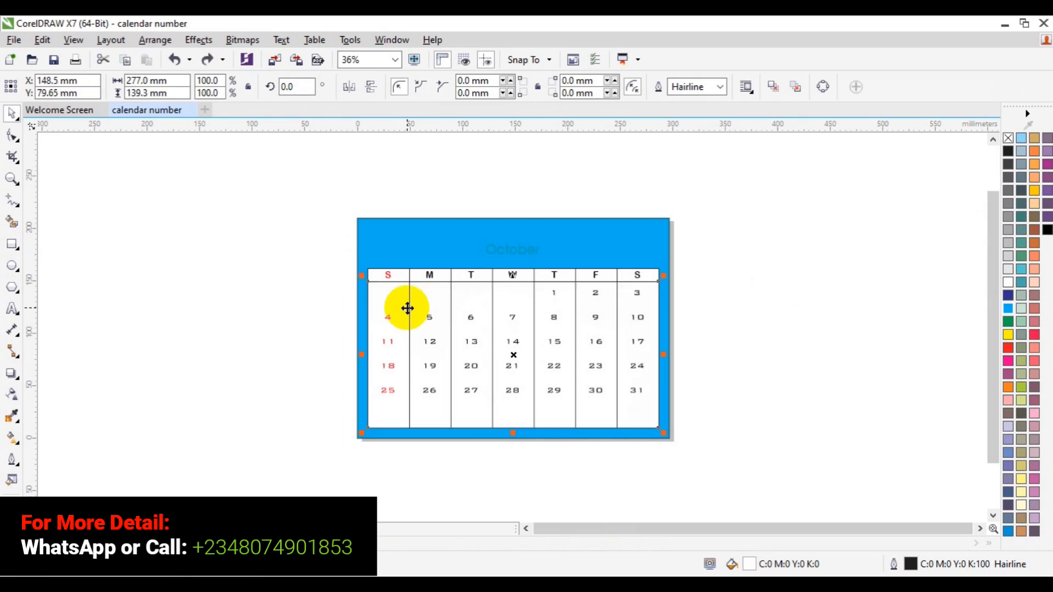
Try deleting the white rectangles behind the dates and the weekday header, and undo both deletions.
{"action": "key", "text": "Delete"}
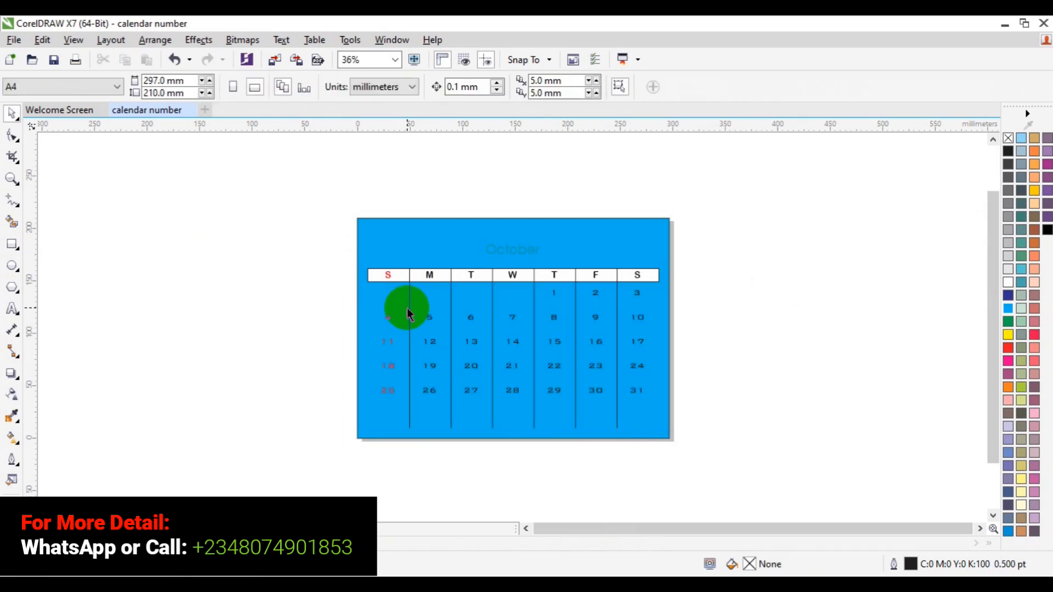
{"action": "left_click", "coordinate": [420, 277]}
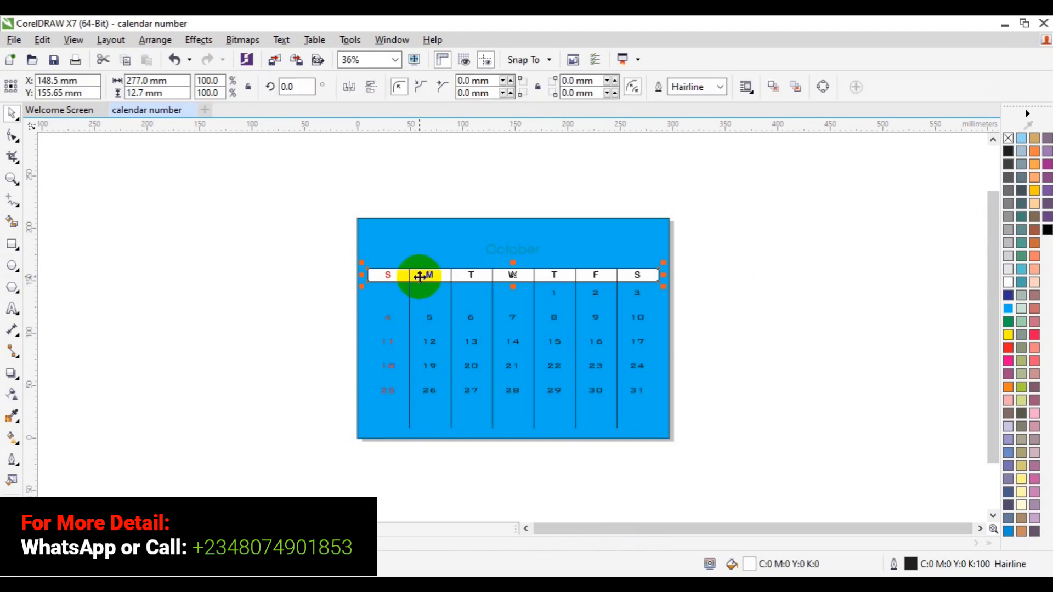
{"action": "key", "text": "Delete"}
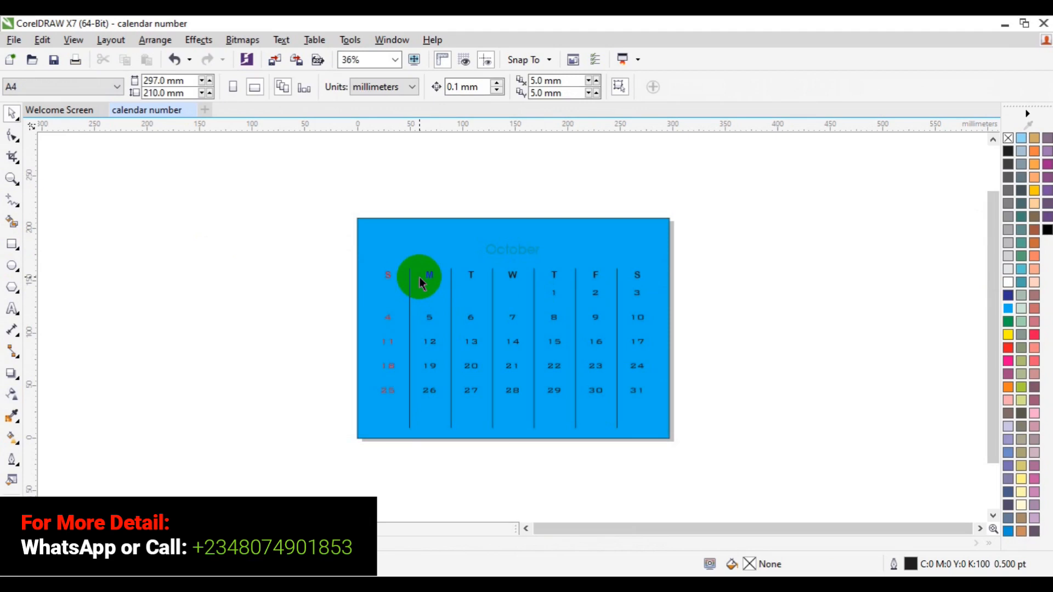
{"action": "key", "text": "ctrl+z"}
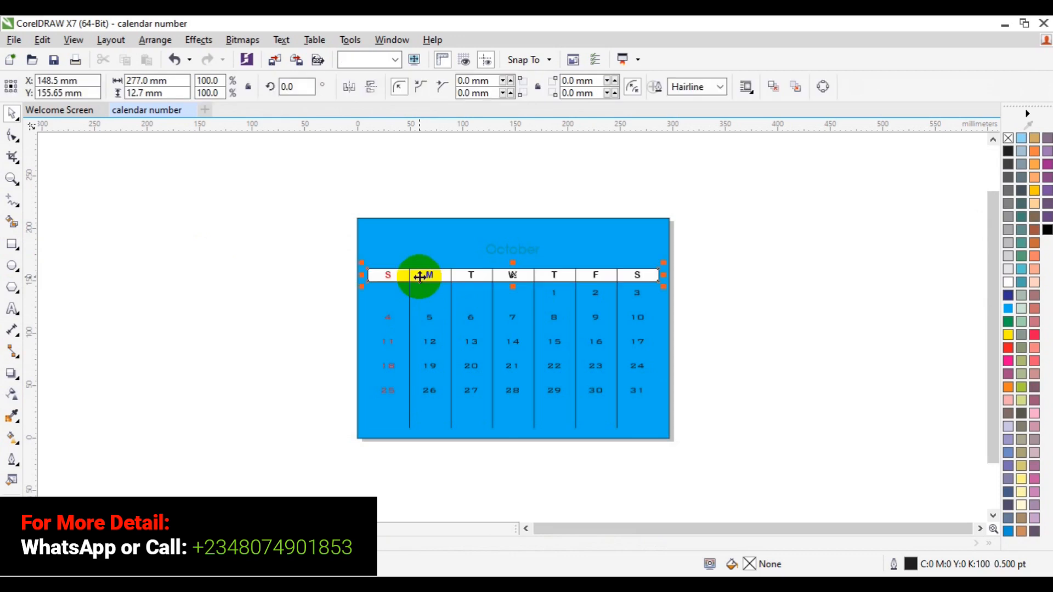
{"action": "key", "text": "ctrl+z"}
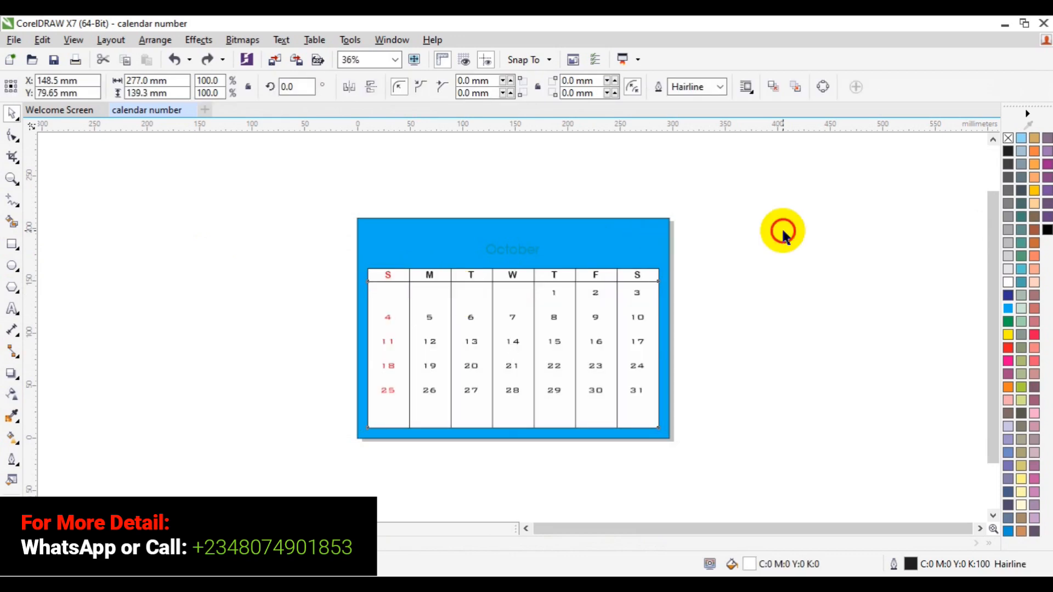
Delete the cyan page-sized rectangle behind the calendar.
{"action": "left_click", "coordinate": [776, 231]}
{"action": "left_click", "coordinate": [650, 237]}
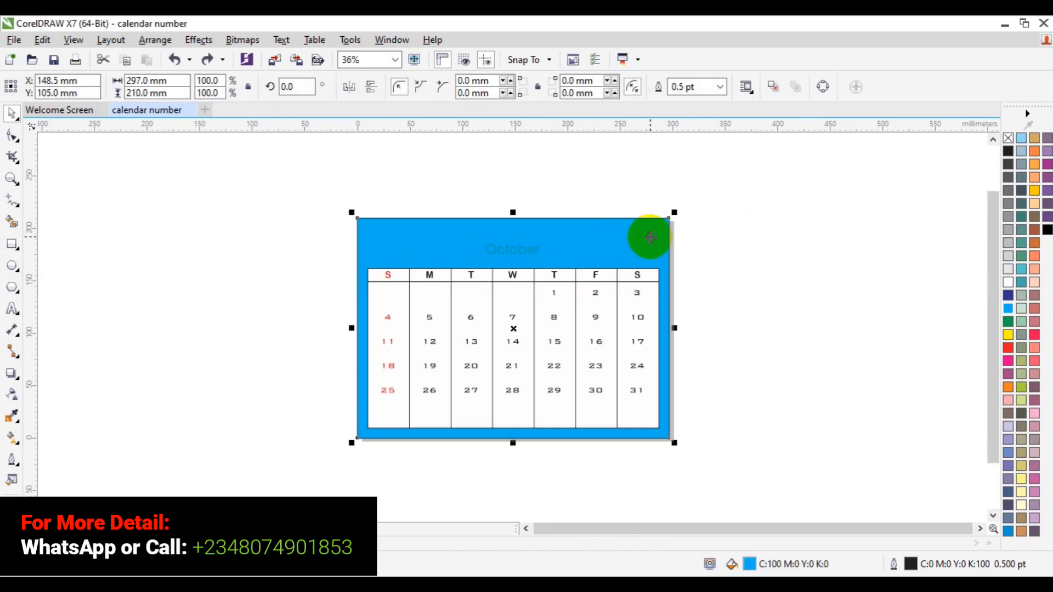
{"action": "key", "text": "Delete"}
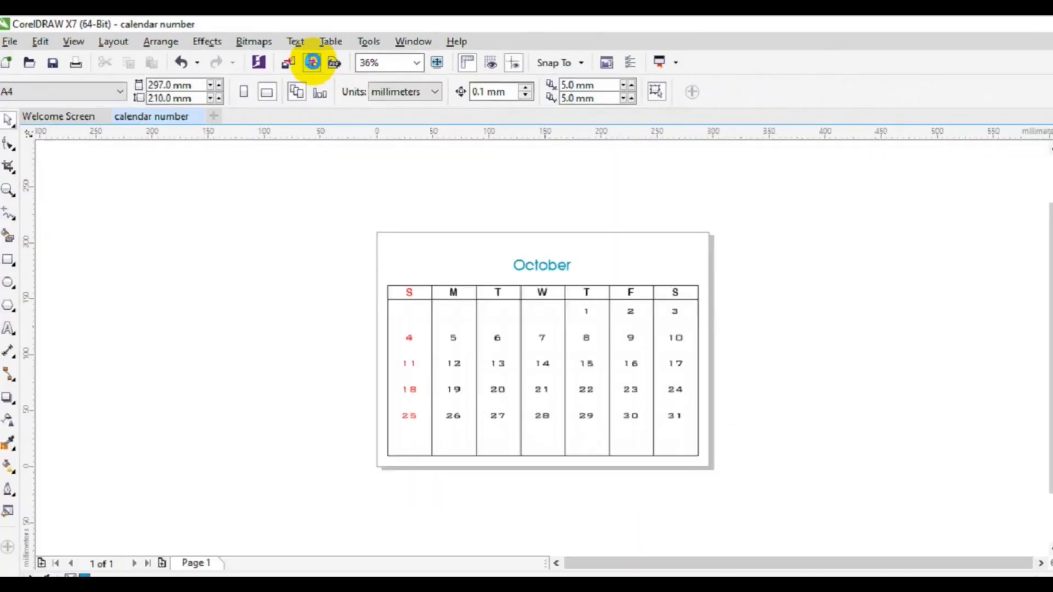
Set up an export of the calendar to the Desktop as "calendar number" in PSD - Adobe Photoshop format.
{"action": "left_click", "coordinate": [524, 104]}
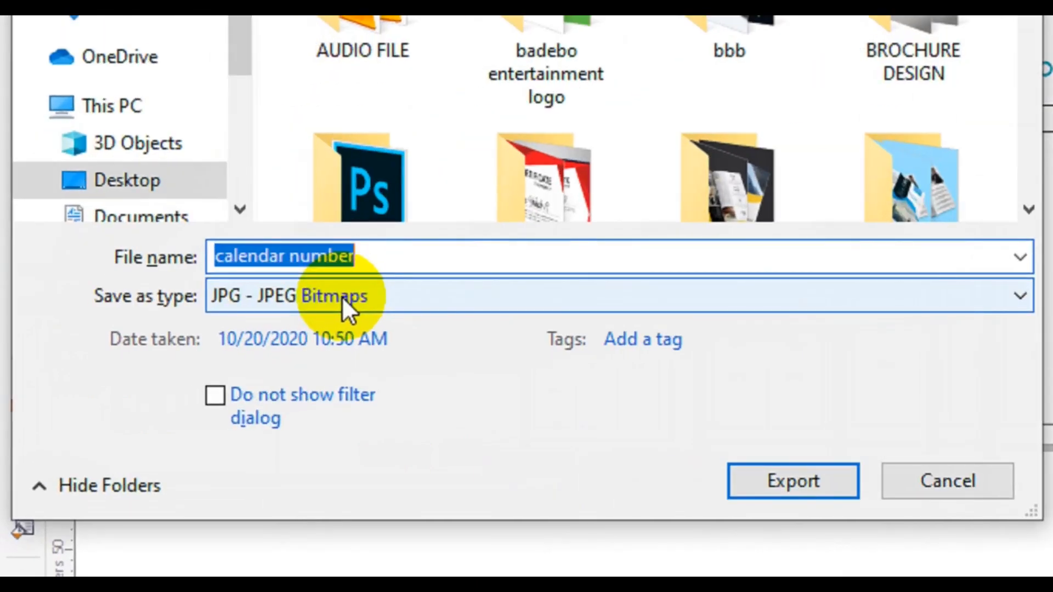
{"action": "left_click", "coordinate": [341, 296]}
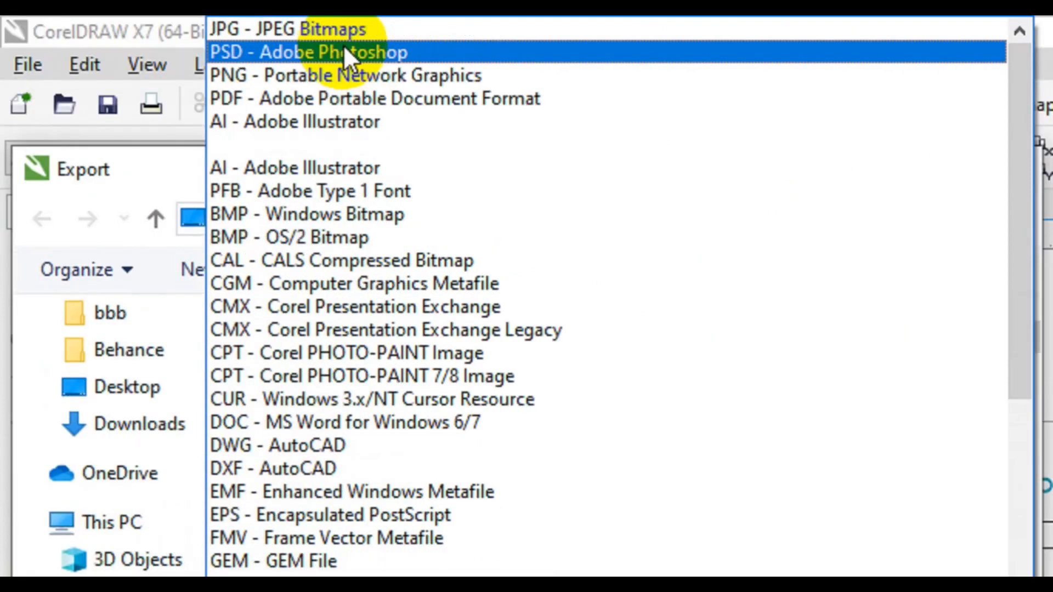
{"action": "left_click", "coordinate": [344, 50]}
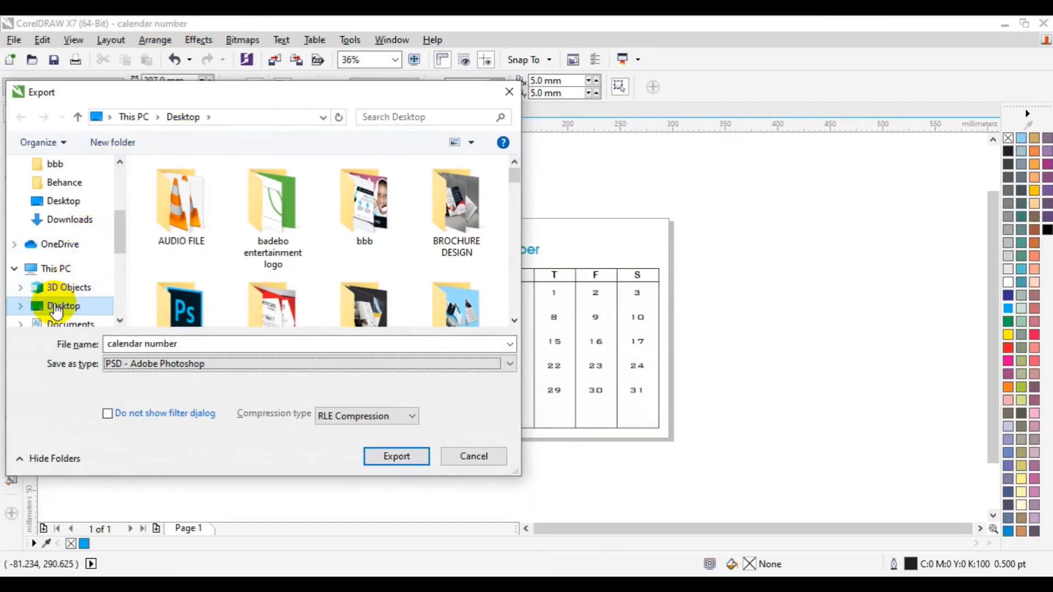
{"action": "left_click", "coordinate": [57, 308]}
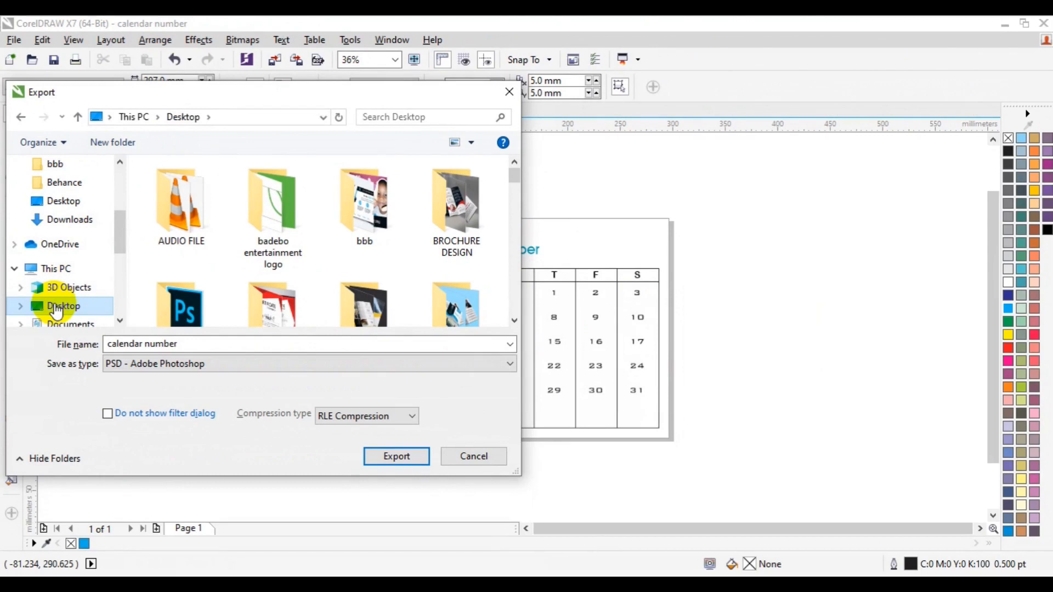
Complete the Photoshop export with a resolution of 300 dpi, CMYK Color (32-bit) and a transparent background.
{"action": "left_click", "coordinate": [404, 456]}
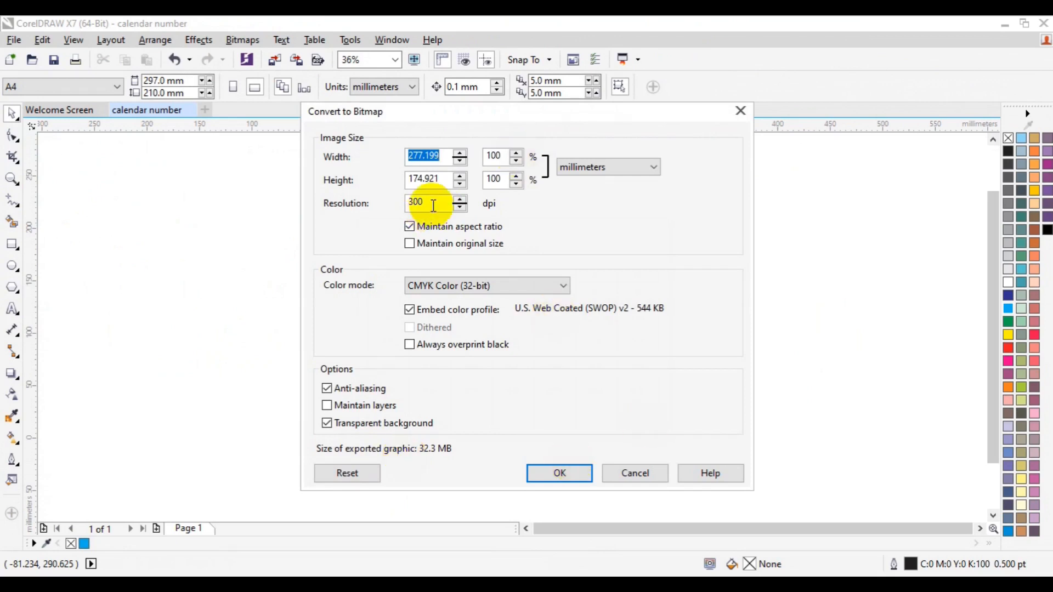
{"action": "left_click_drag", "start_coordinate": [434, 206], "coordinate": [391, 213]}
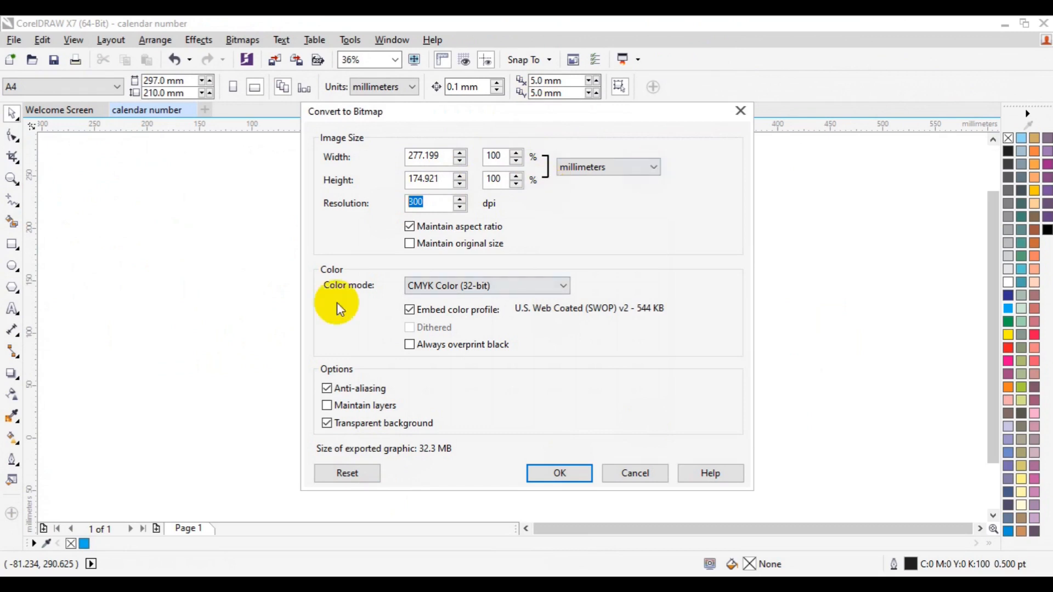
{"action": "left_click", "coordinate": [548, 478]}
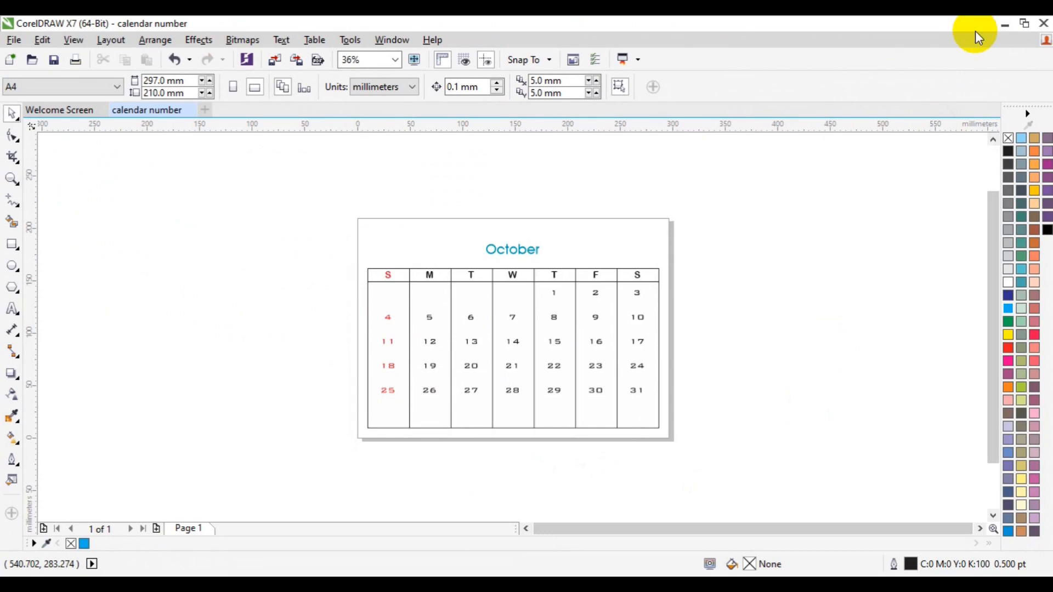
Switch to the Windows desktop and open the exported "calendar number" file in Photoshop.
{"action": "left_click", "coordinate": [1008, 25]}
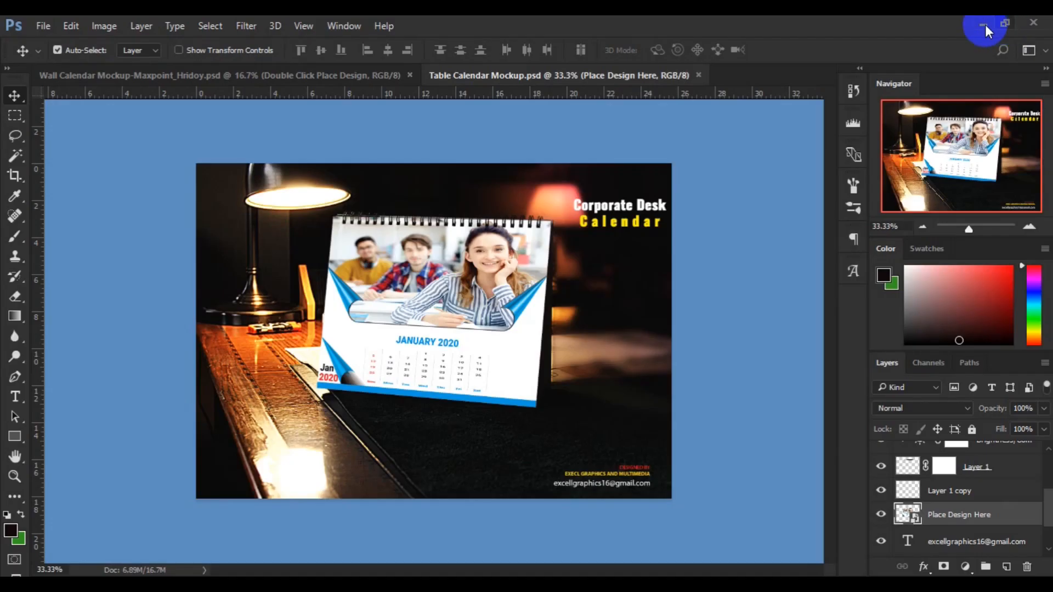
{"action": "left_click", "coordinate": [985, 25]}
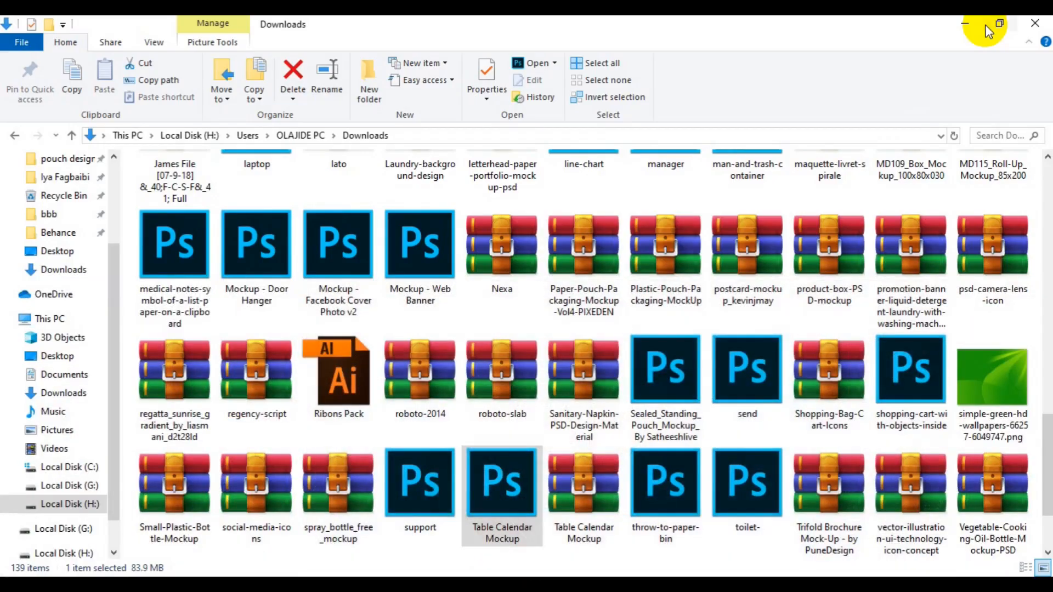
{"action": "left_click", "coordinate": [972, 25]}
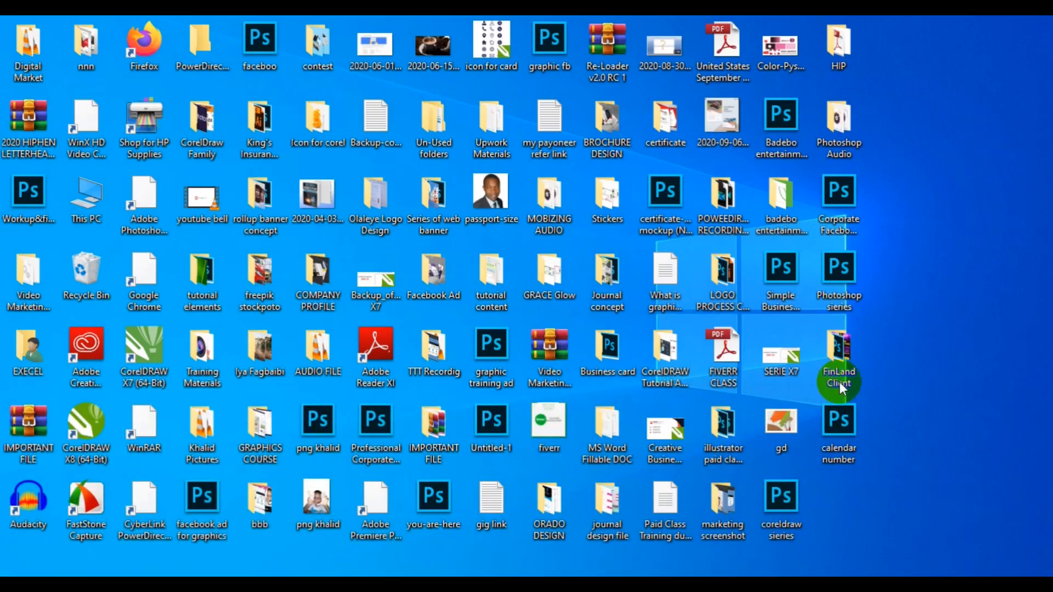
{"action": "left_click", "coordinate": [838, 427]}
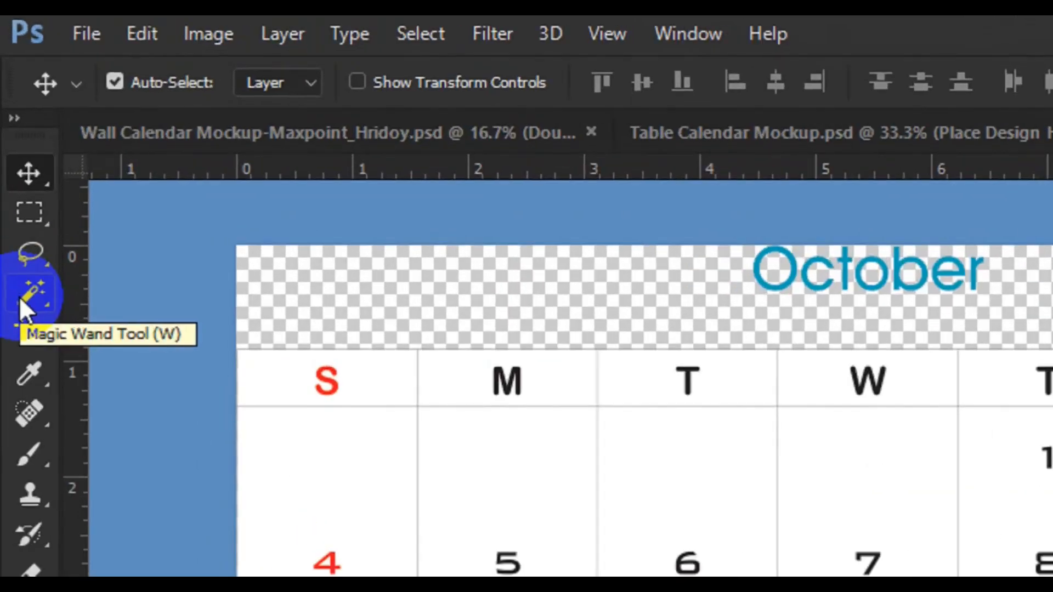
Delete the white background around the dates in the Sunday column using the Magic Wand tool, and clear the selection.
{"action": "left_click", "coordinate": [13, 158]}
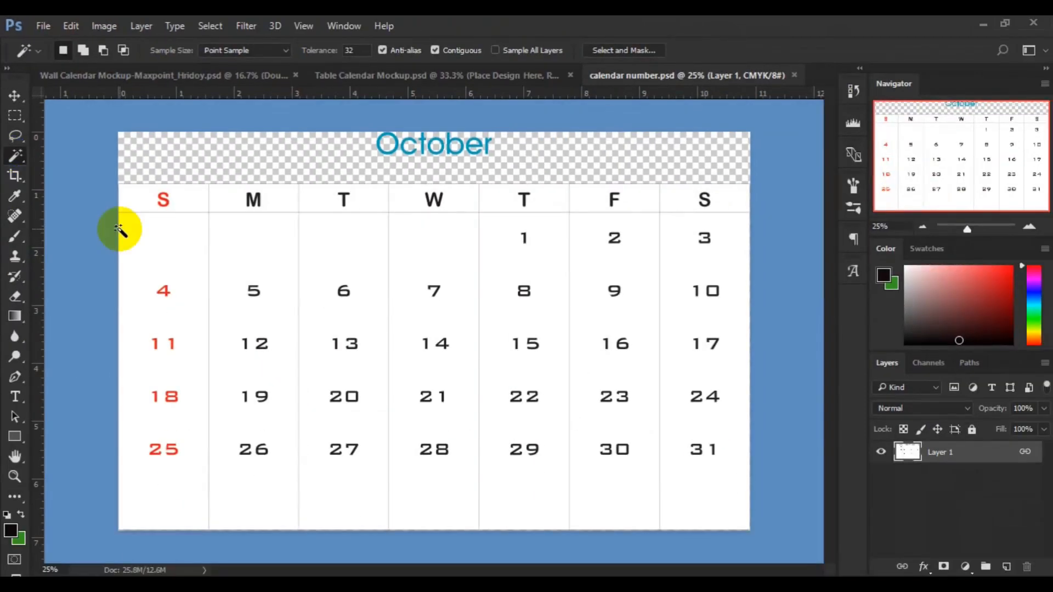
{"action": "left_click", "coordinate": [155, 249]}
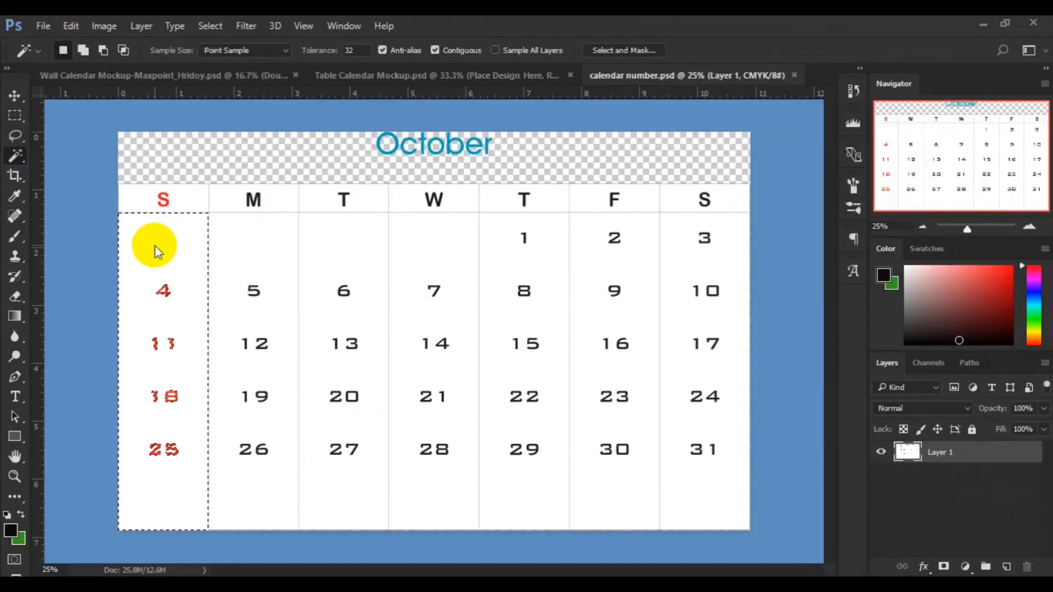
{"action": "key", "text": "Delete"}
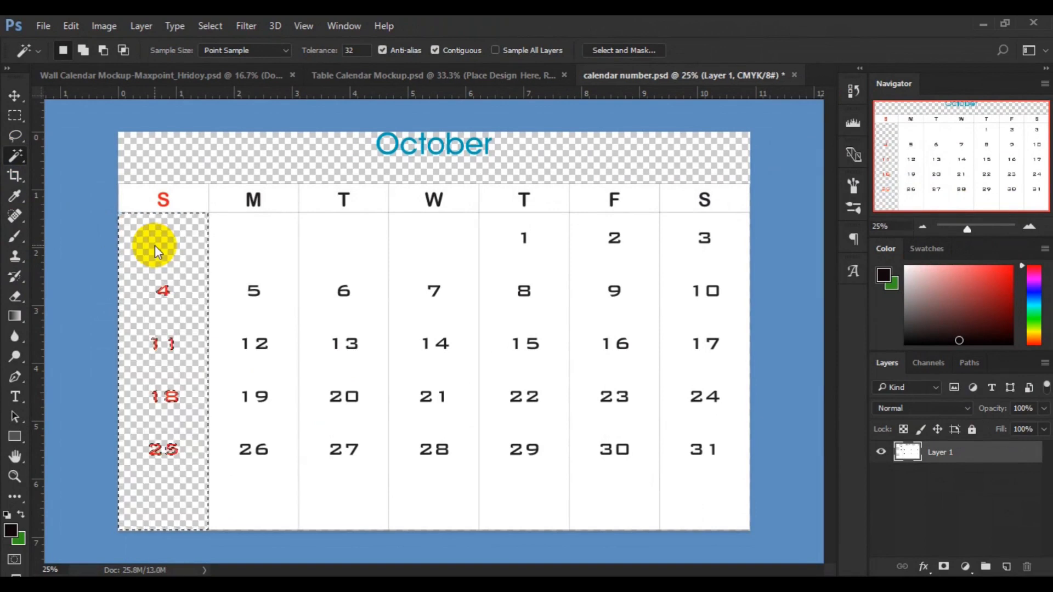
{"action": "key", "text": "v"}
{"action": "key", "text": "ctrl+d"}
{"action": "key", "text": "ctrl"}
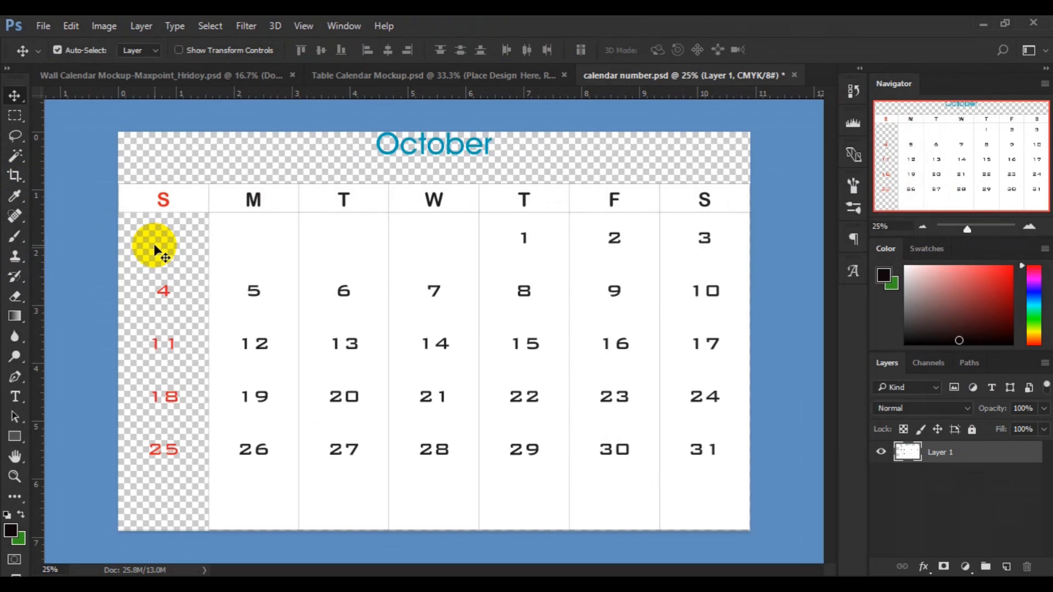
{"action": "key", "text": "ctrl+shift+d"}
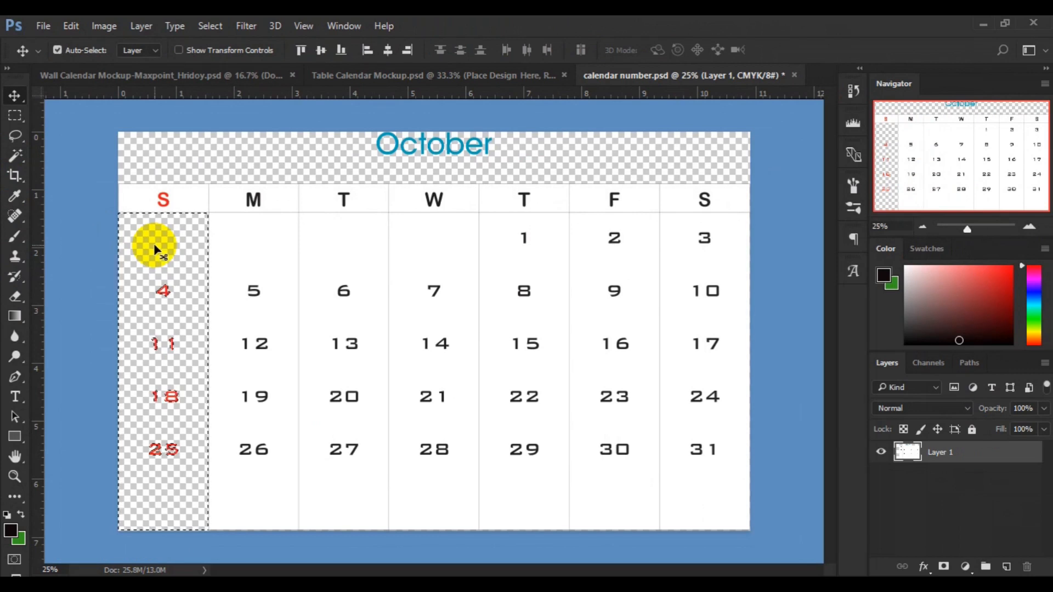
{"action": "key", "text": "ctrl+d"}
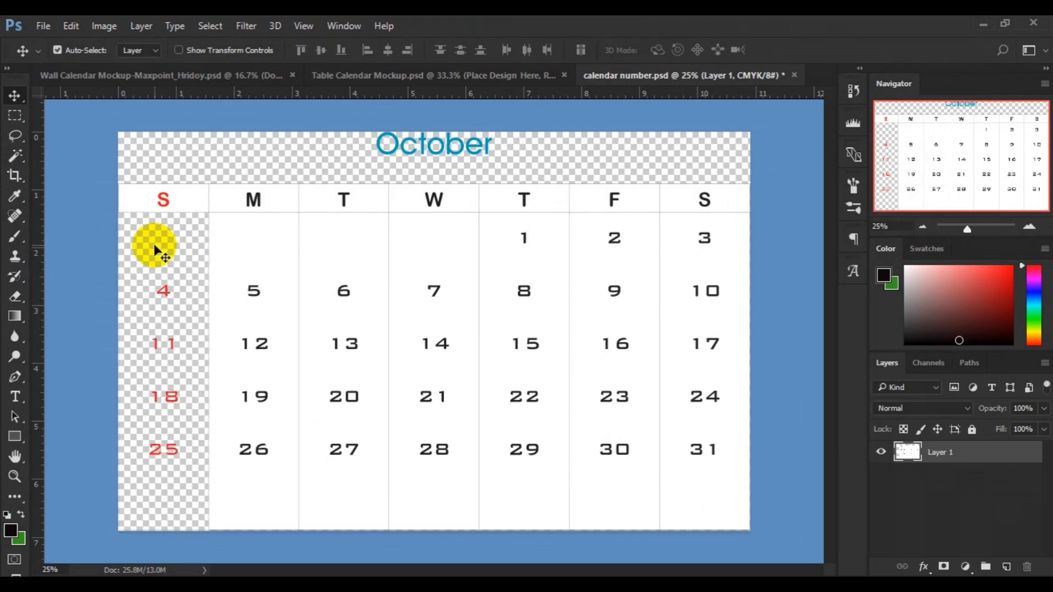